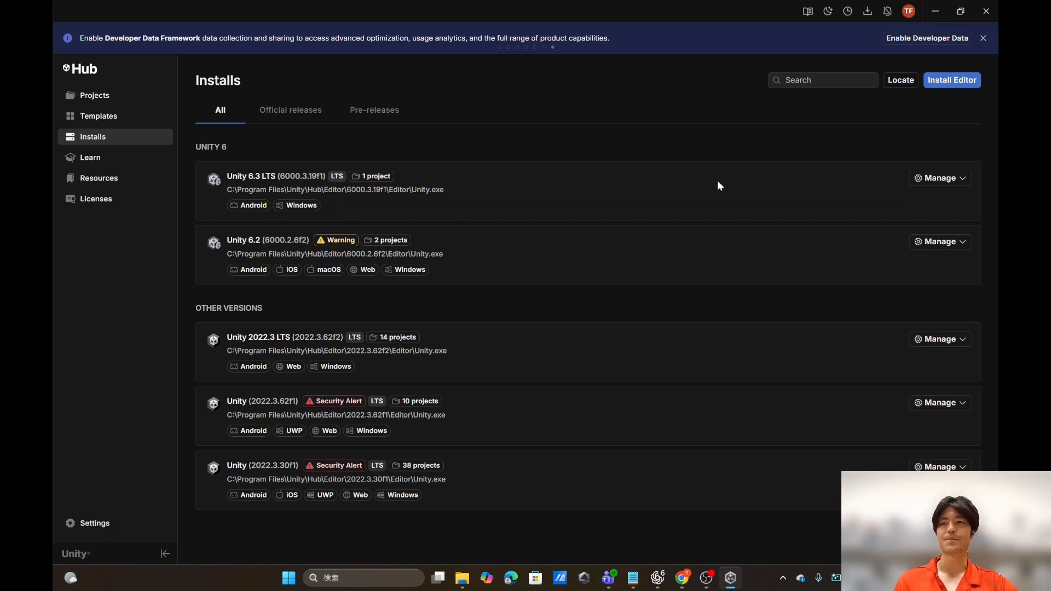
Step: Review the official Unity editor releases available for installation and close the list
left_click(954, 82)
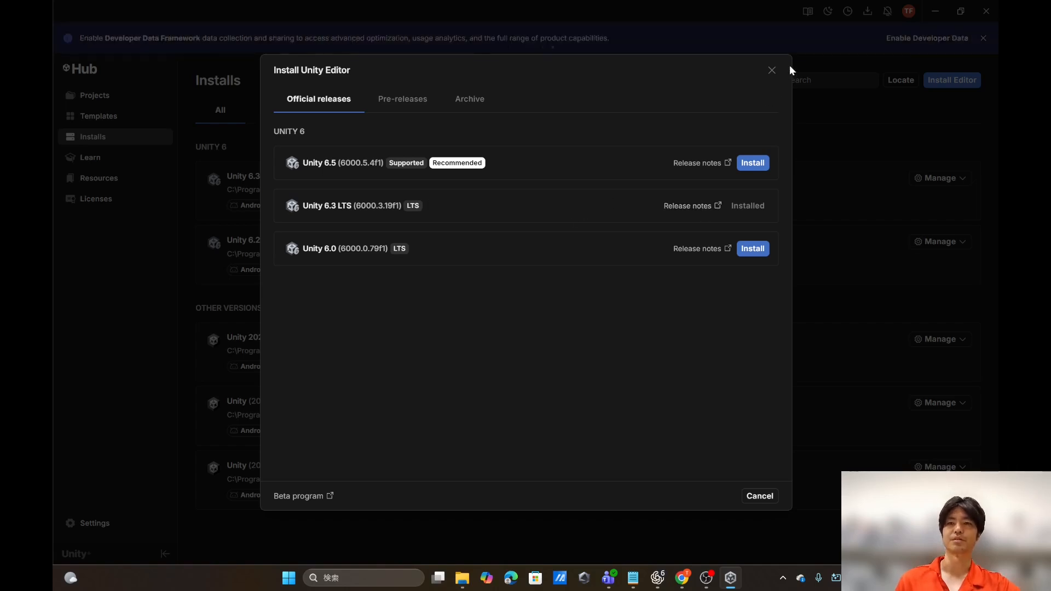
left_click(772, 70)
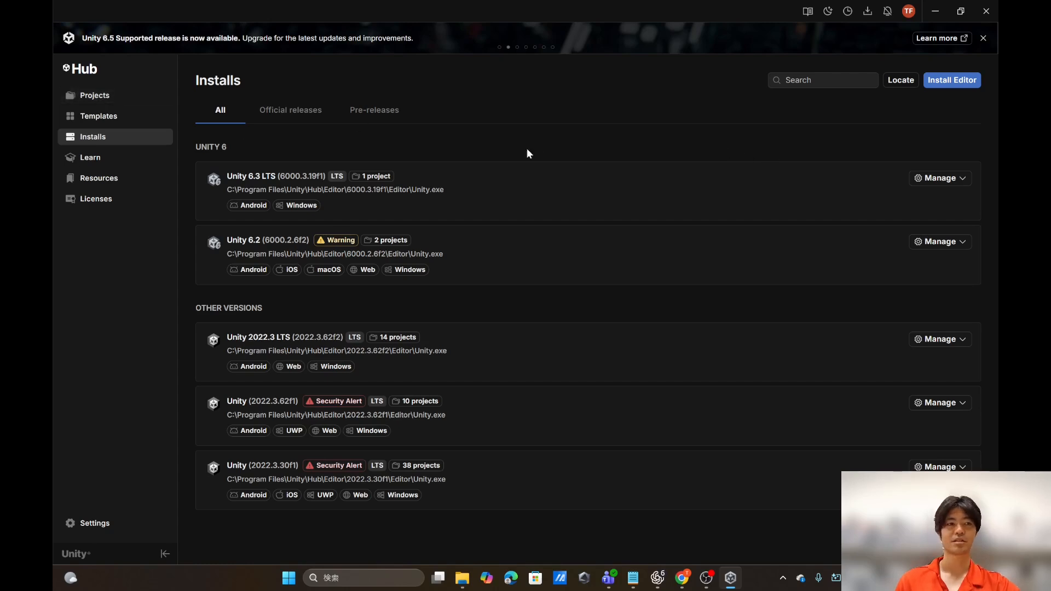
Step: Create a new project named "test" from the Universal 3D template with editor version 6000.3.19f1
left_click(122, 98)
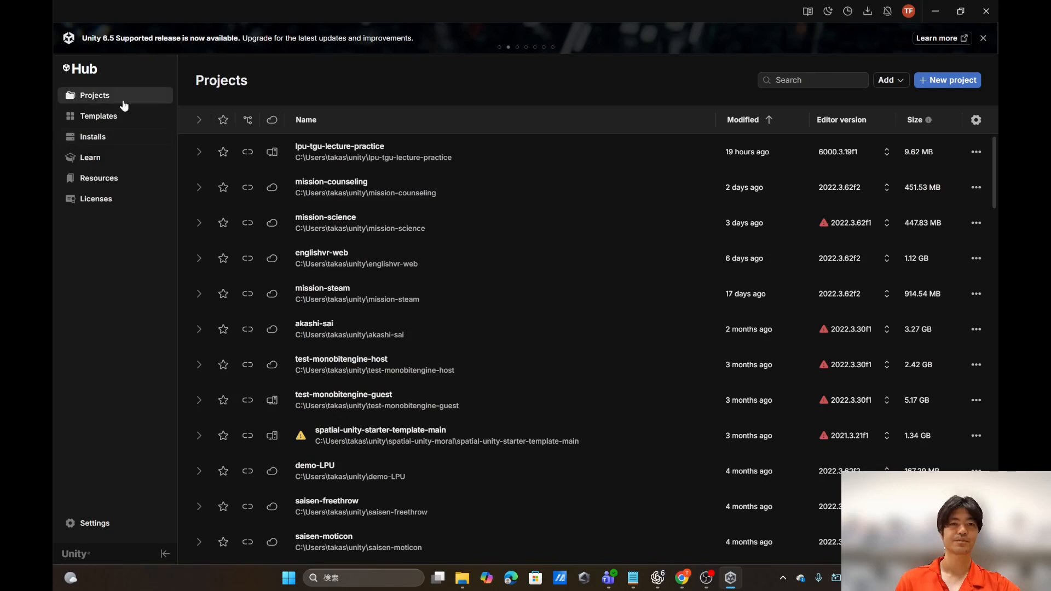
left_click(949, 82)
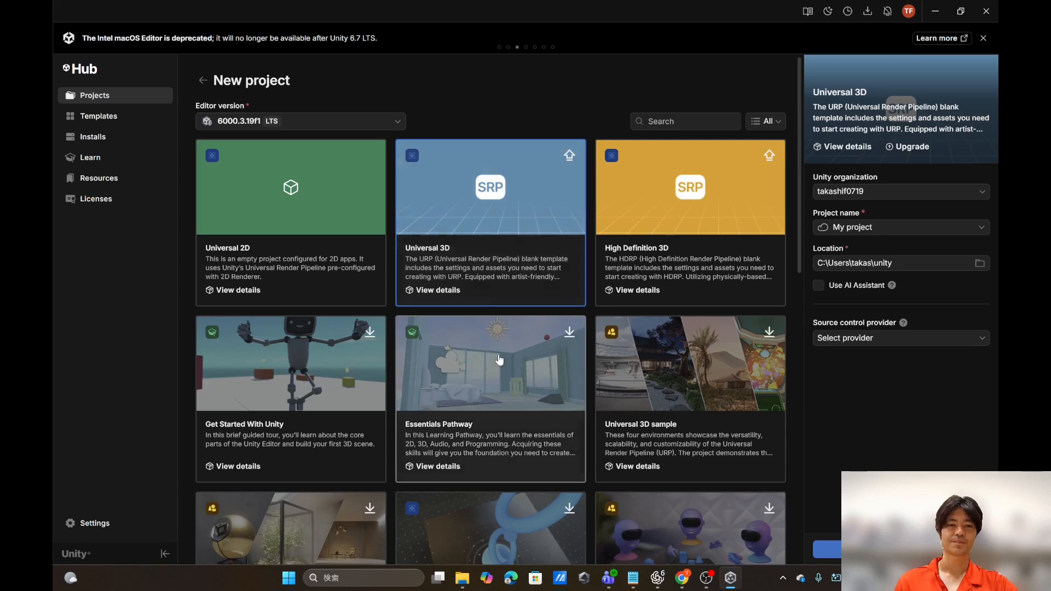
scroll(499, 359, "down", 1)
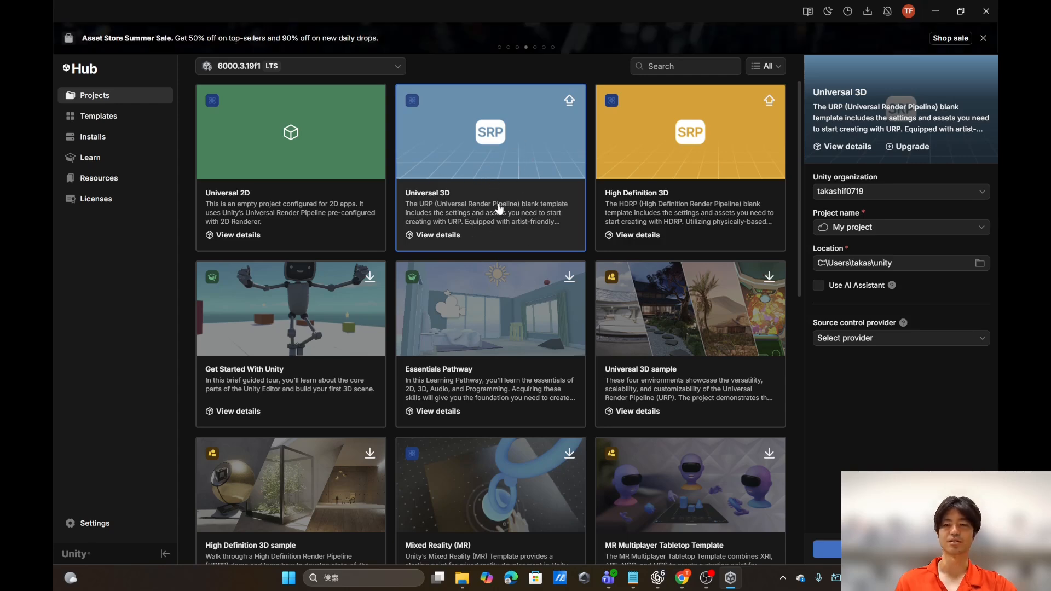
left_click(895, 227)
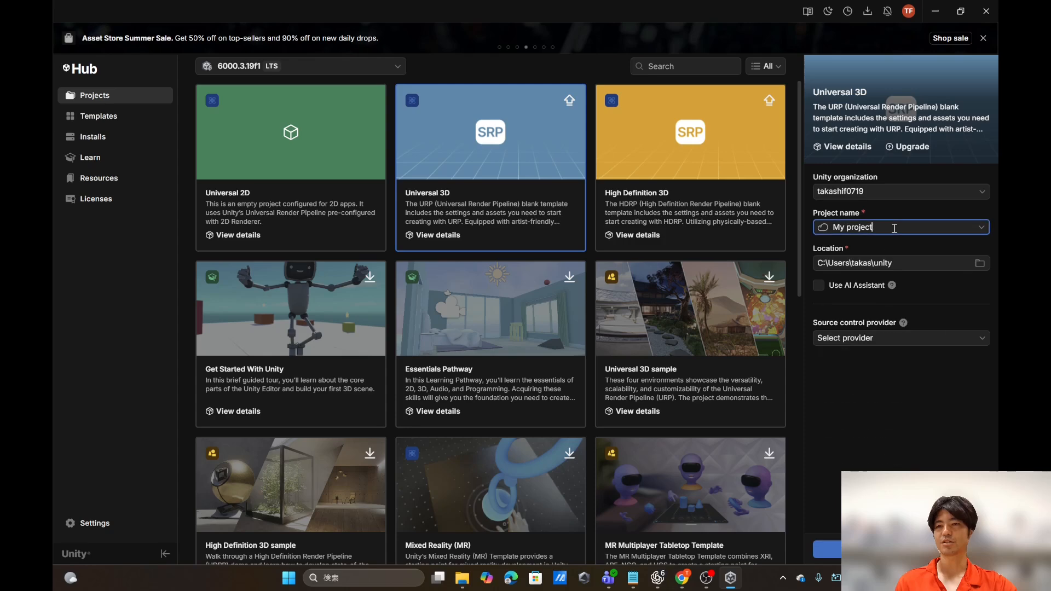
key("BackSpace")
key("BackSpace")
key("BackSpace")
key("BackSpace")
key("BackSpace")
key("BackSpace")
key("BackSpace")
key("BackSpace")
key("BackSpace")
key("BackSpace")
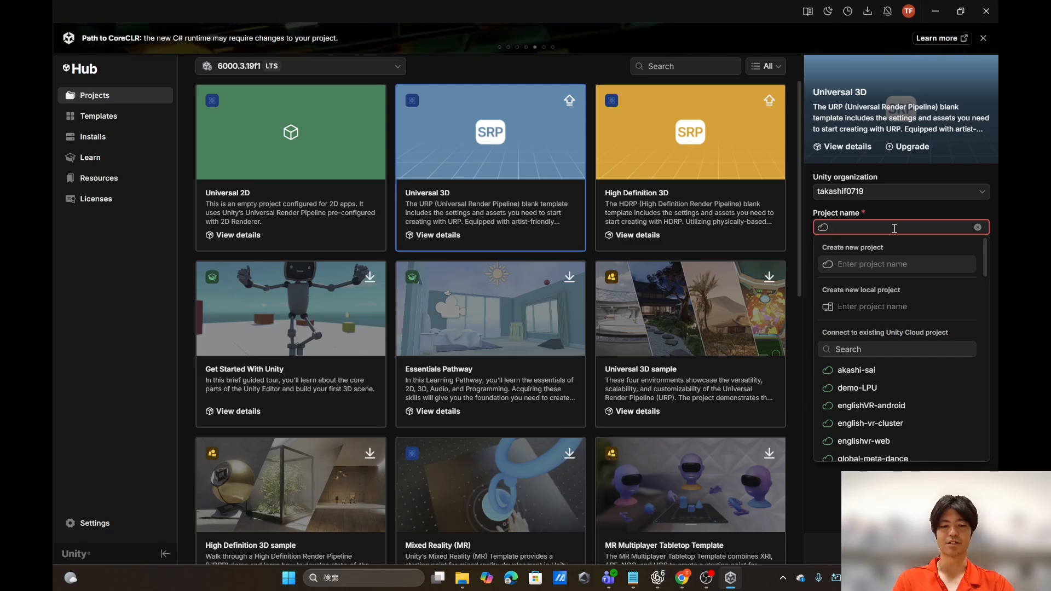
type("test")
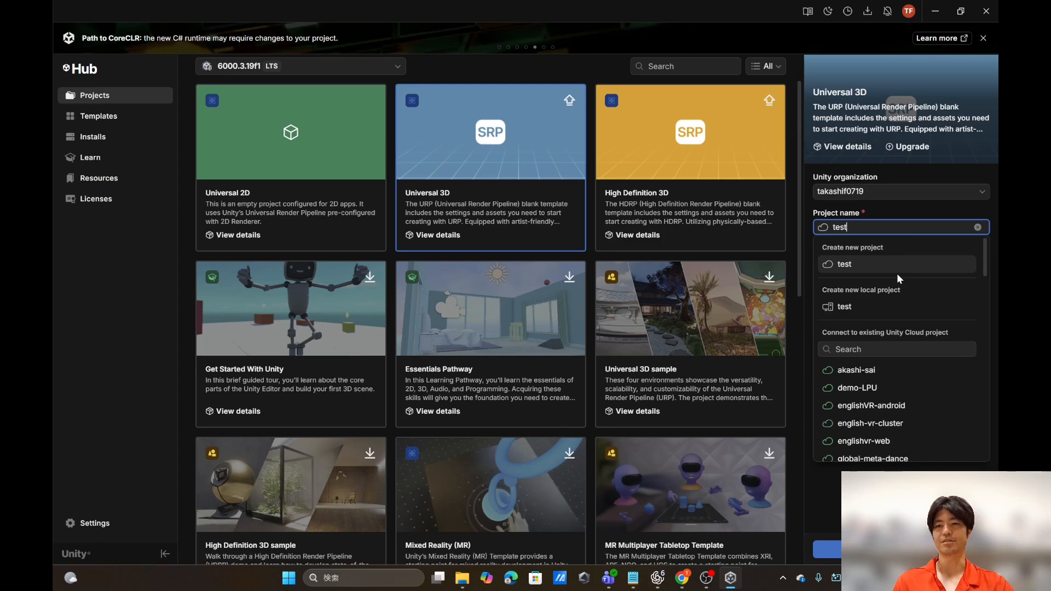
scroll(878, 334, "down", 1)
scroll(876, 343, "down", 1)
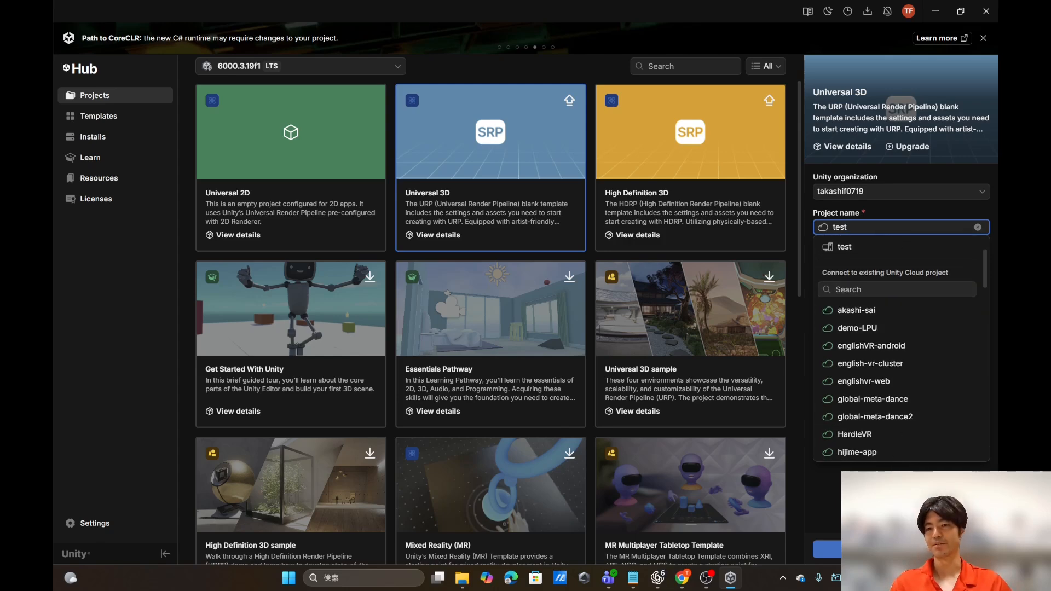
left_click(889, 487)
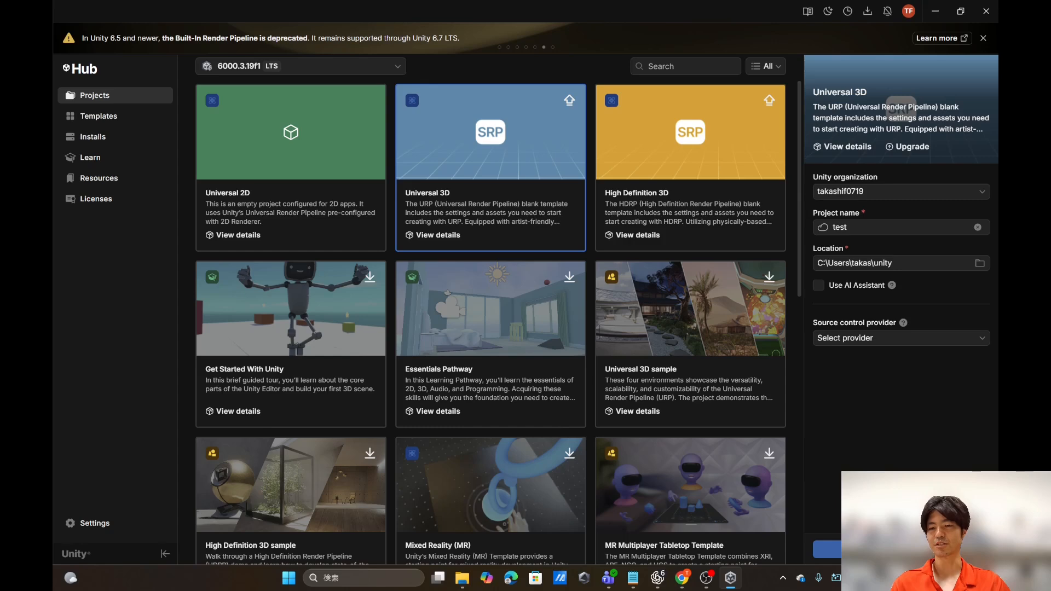
left_click(901, 549)
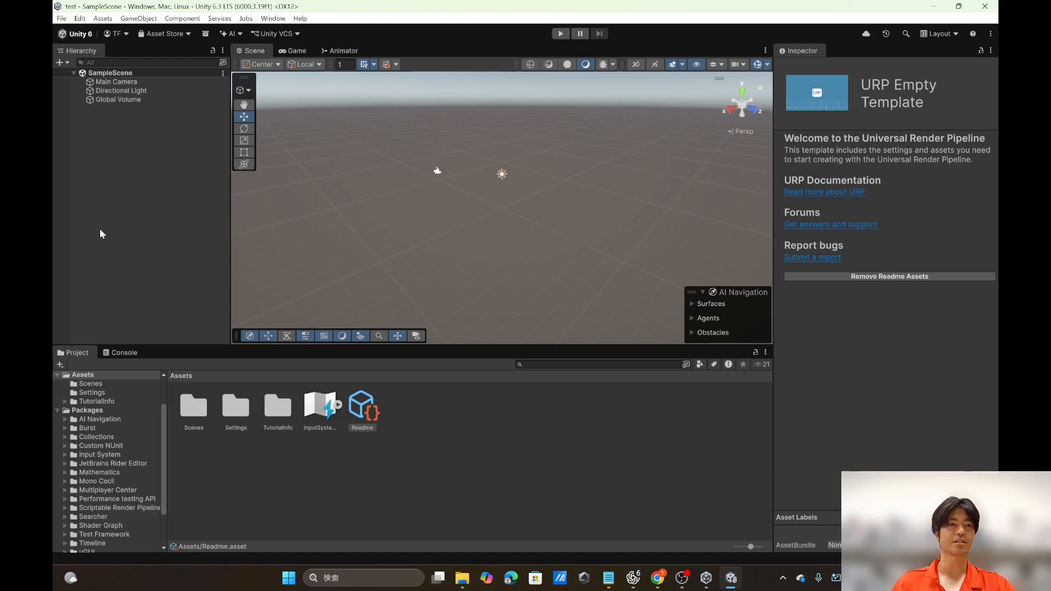
Step: Search My Assets in the Package Manager for "meta" and select the Meta XR All-in-One SDK
left_click(273, 18)
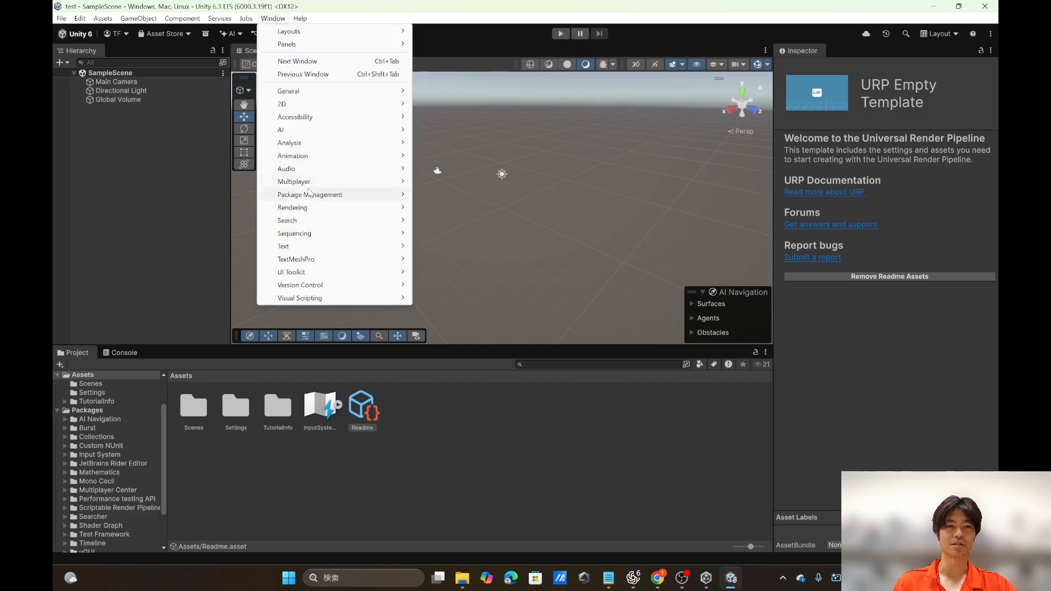
mouse_move(309, 198)
left_click(457, 192)
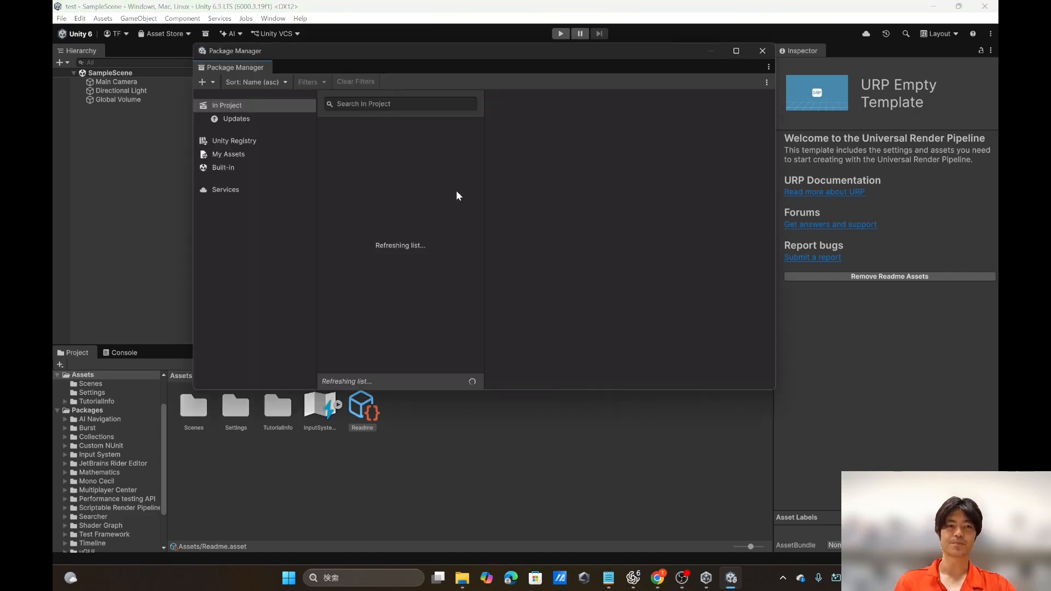
left_click(232, 157)
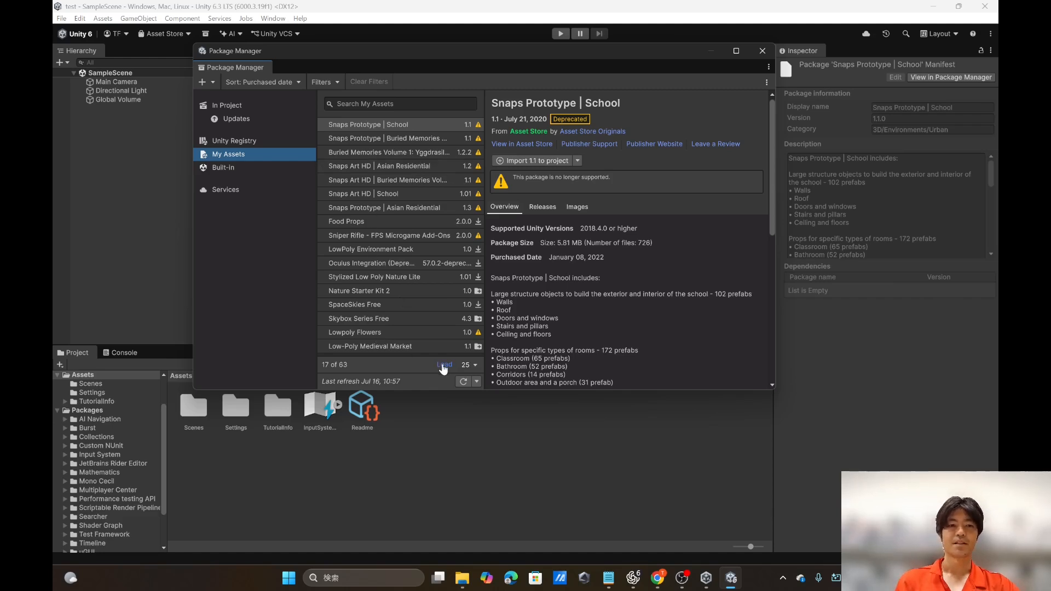
left_click(345, 104)
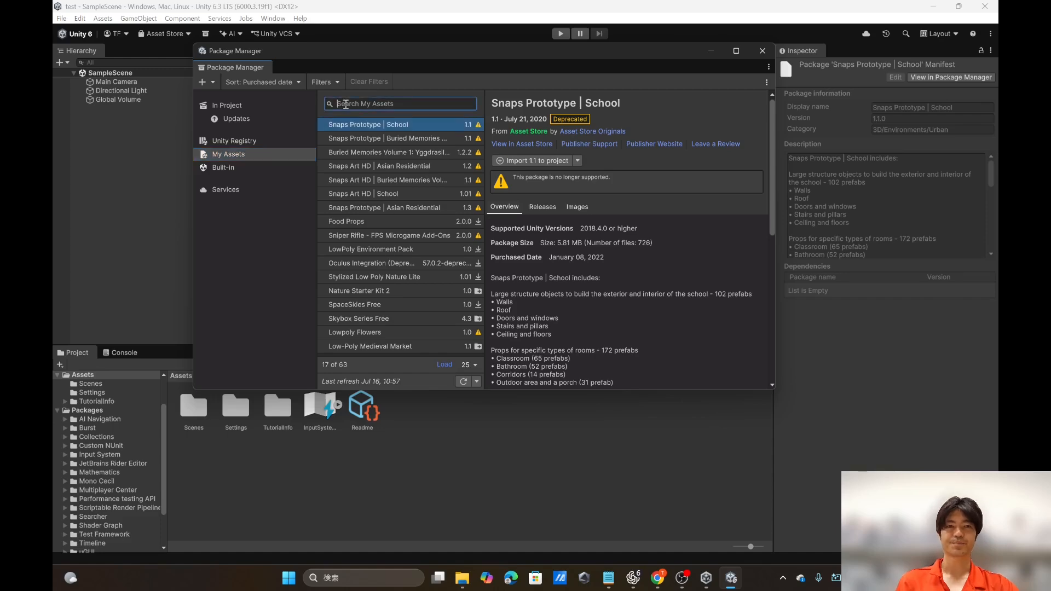
type("meta")
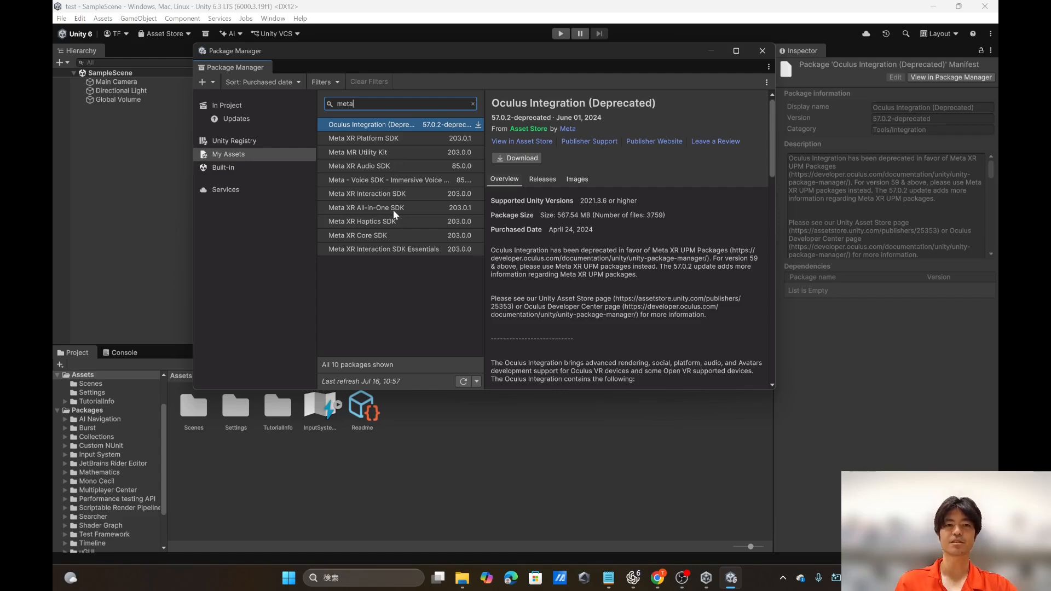
left_click(411, 208)
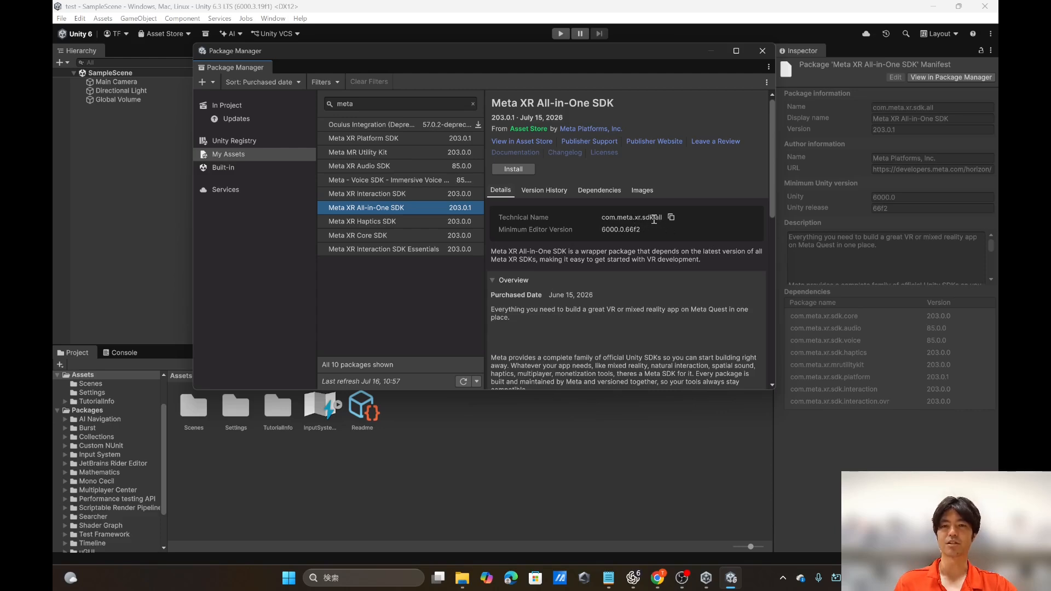
left_click(204, 81)
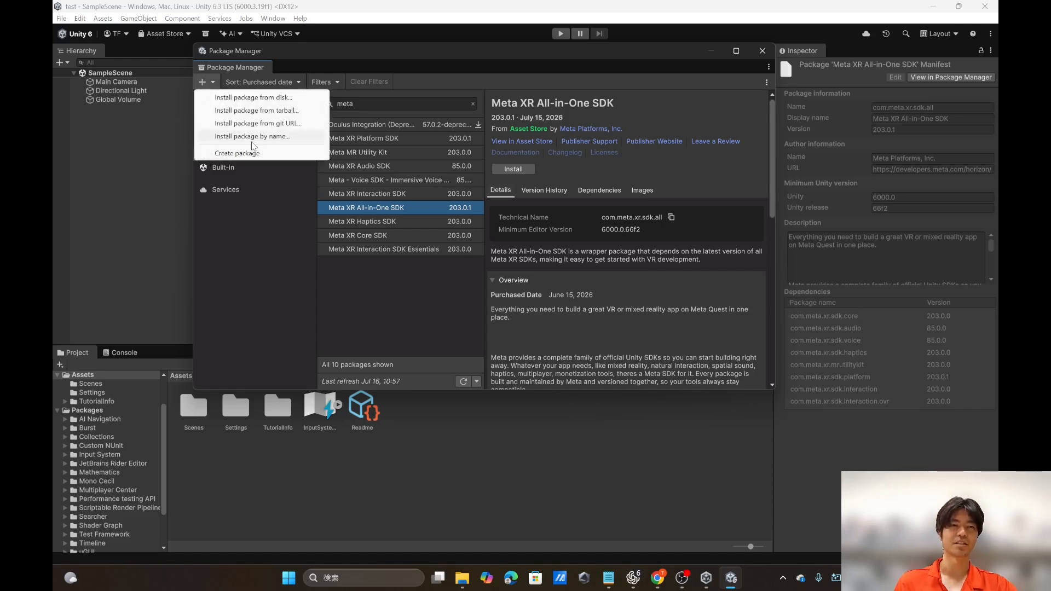
left_click(237, 137)
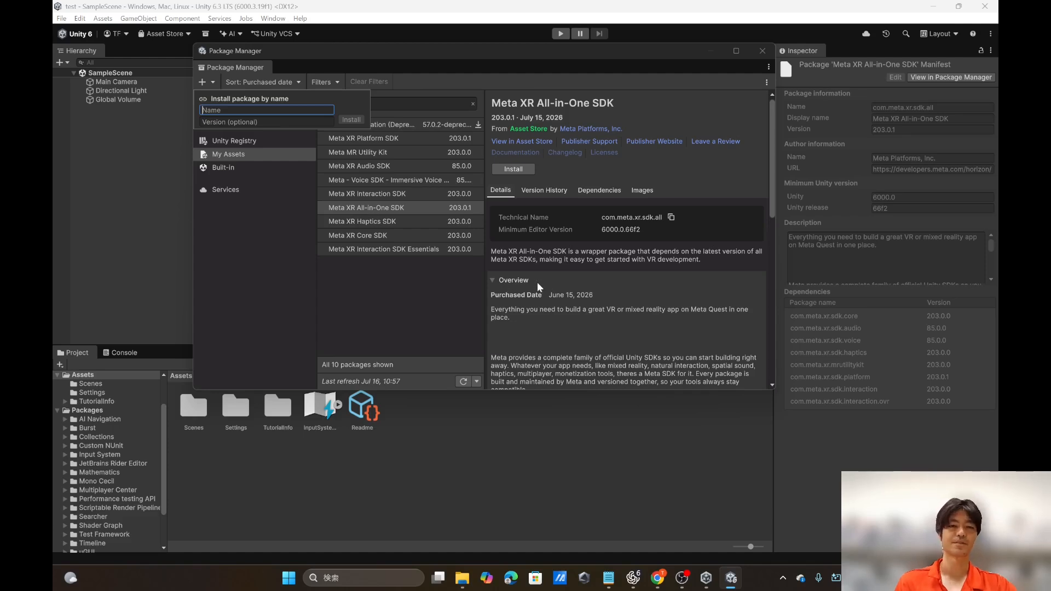
left_click(714, 172)
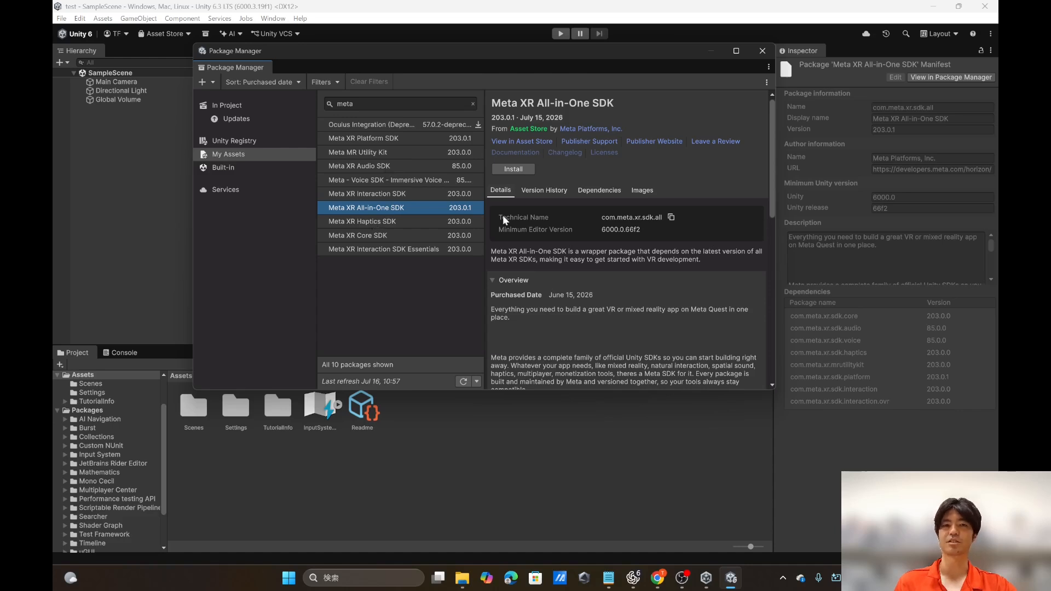
Step: Install the Meta XR All-in-One SDK package in the project and close the Package Manager
left_click(517, 170)
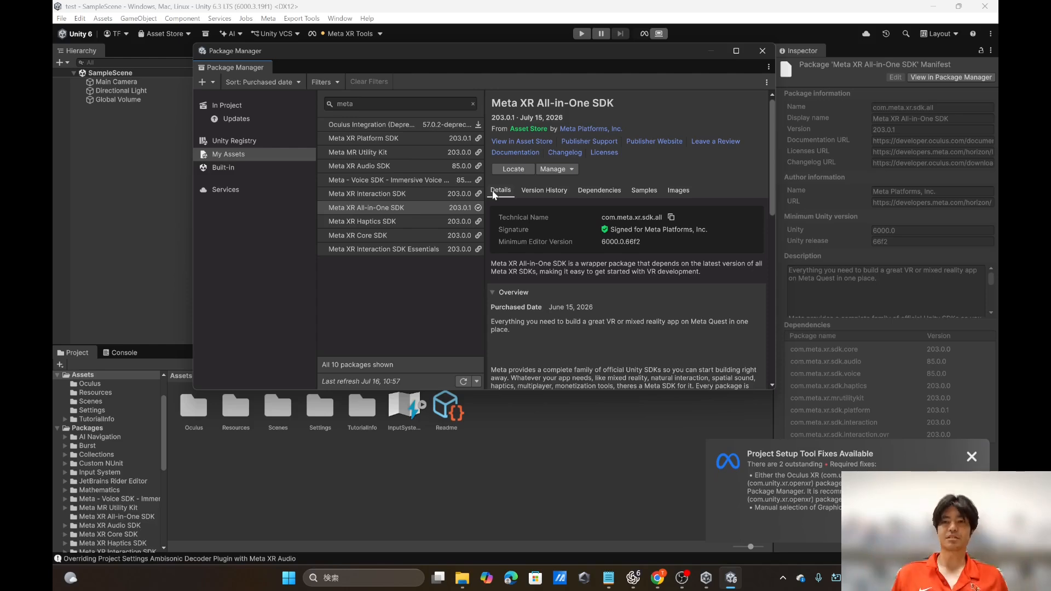
left_click(762, 51)
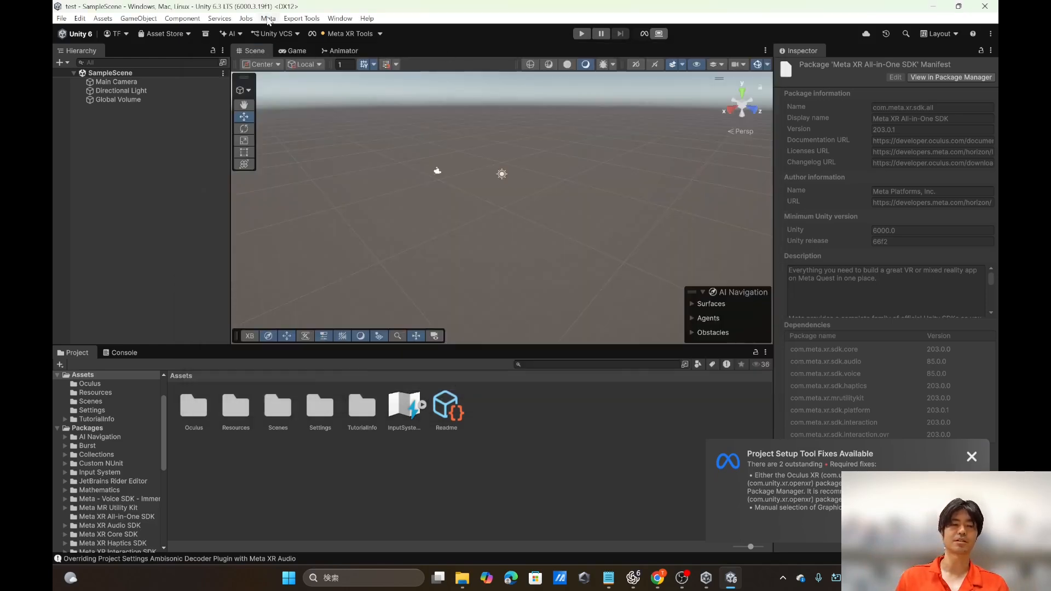
Step: Examine the Meta XR Project Setup Tool checklist and the desktop plug-in providers under XR Plug-in Management, and close the project settings
left_click(268, 19)
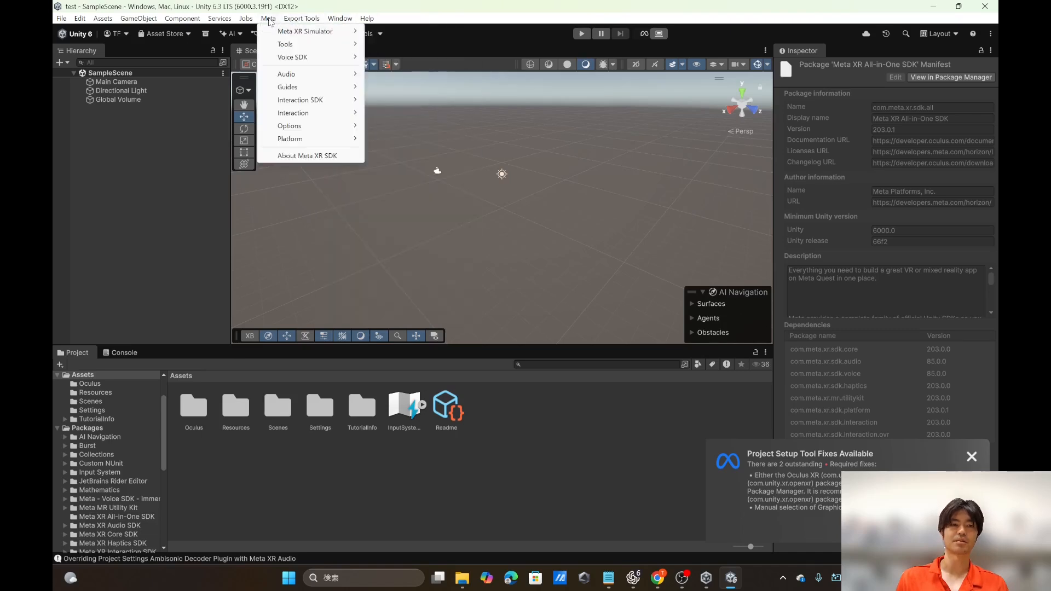
left_click(459, 37)
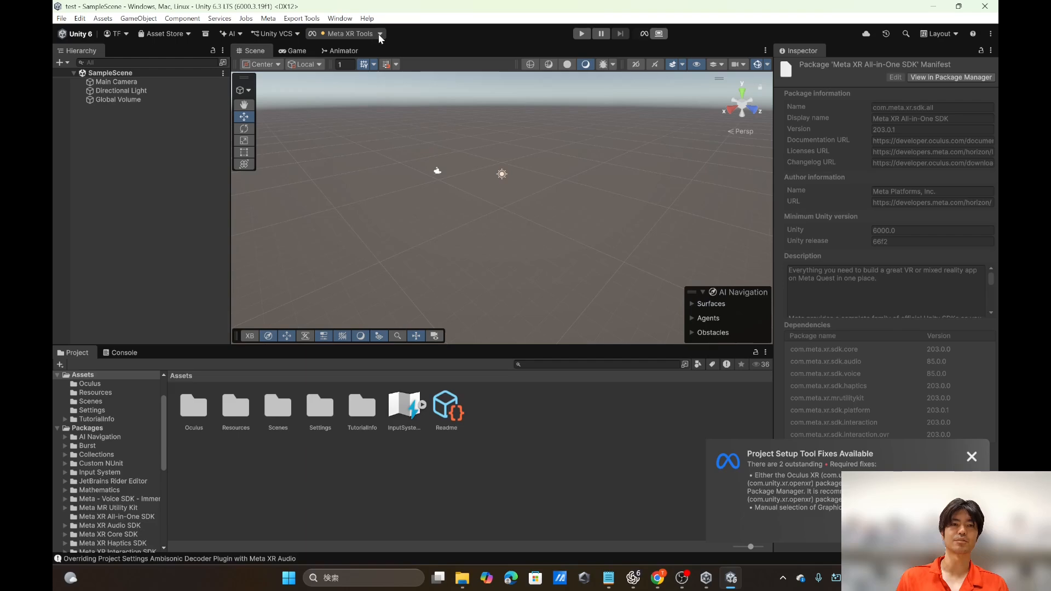
left_click(379, 34)
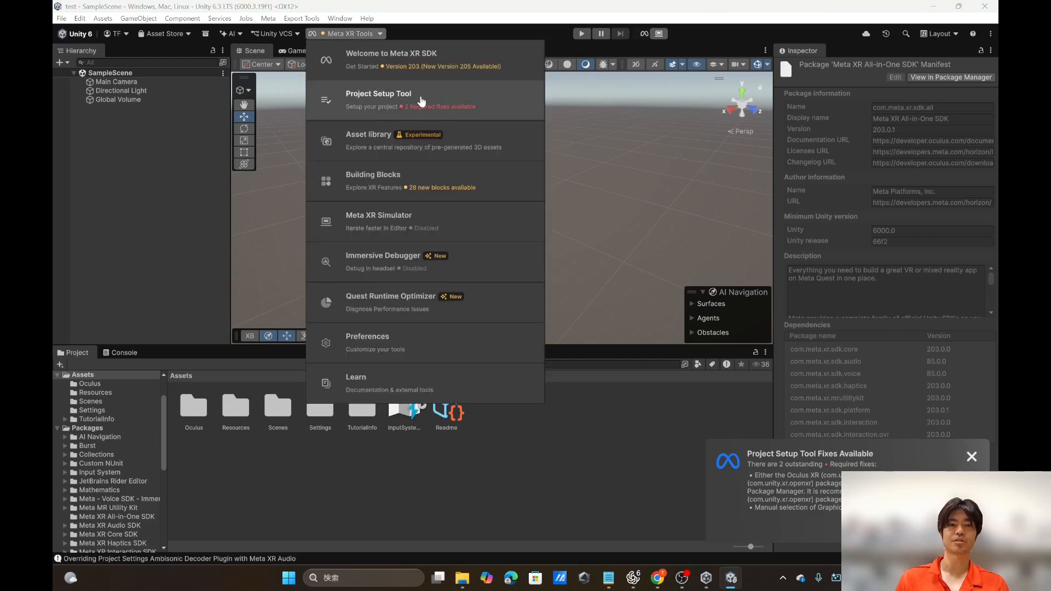
left_click(421, 101)
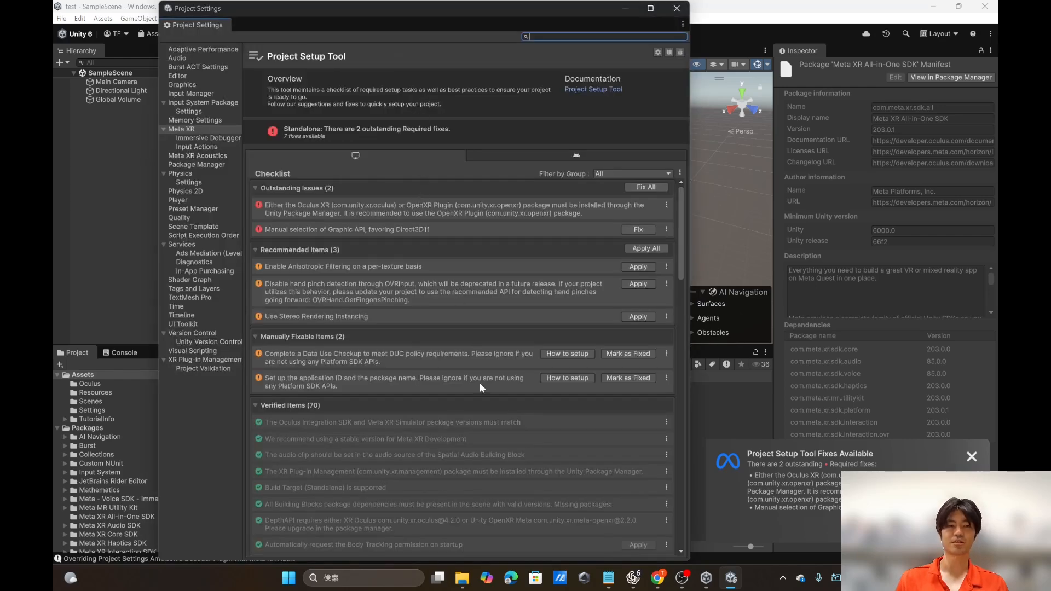
scroll(480, 382, "down", 3)
scroll(480, 383, "up", 3)
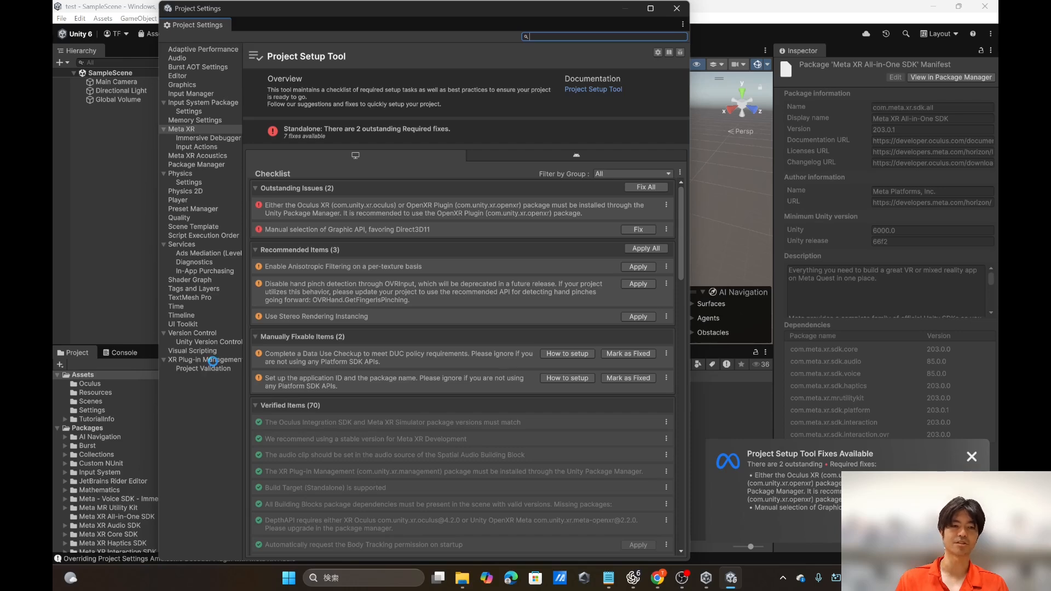
left_click(212, 360)
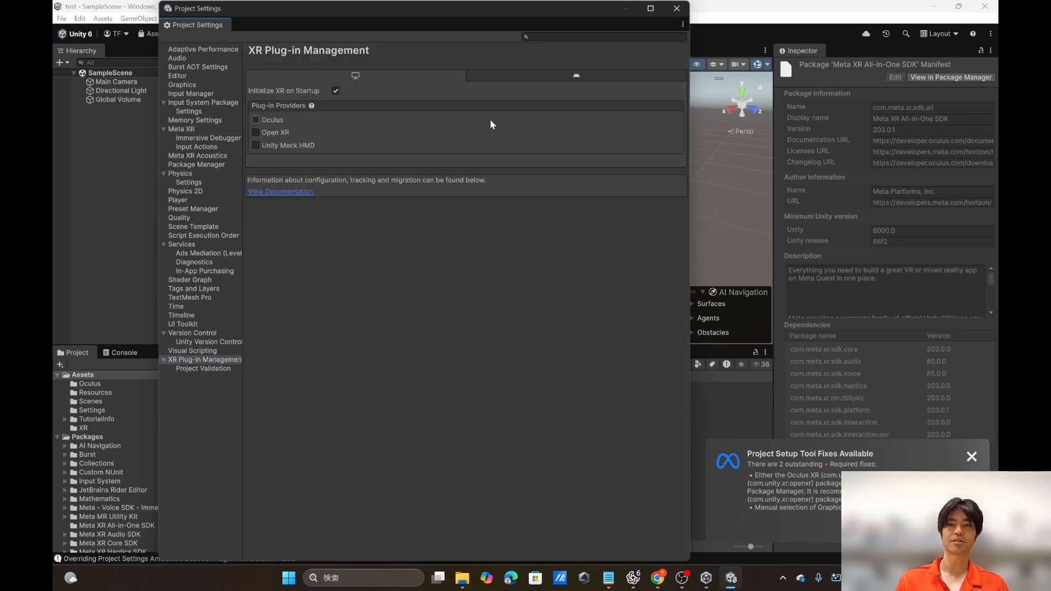
left_click(677, 9)
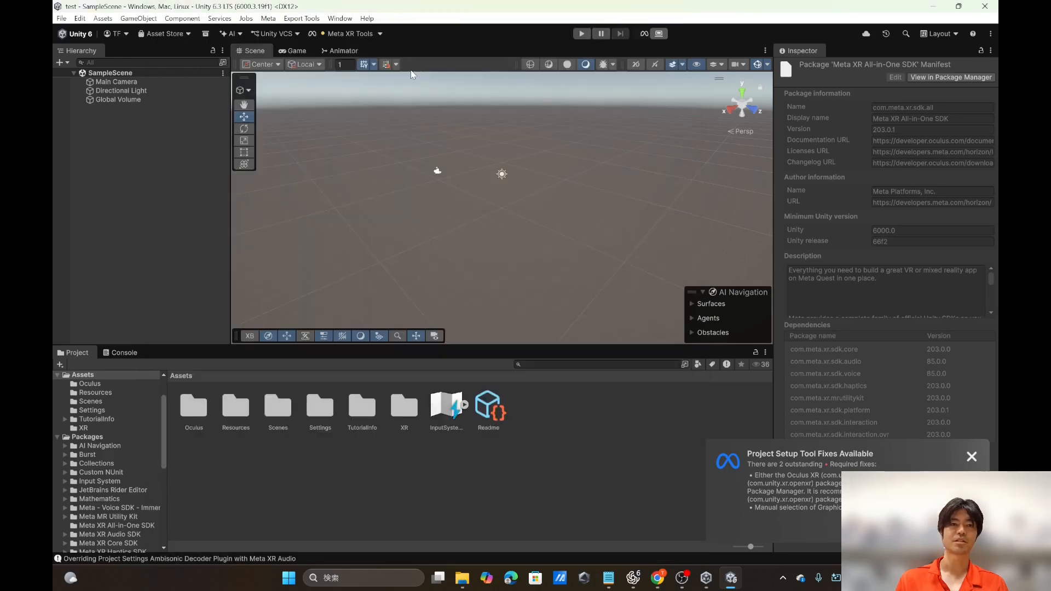
Step: Search the Unity Registry in the Package Manager for "plugin" and view the XR Plugin Management and OpenXR Plugin package details
left_click(337, 19)
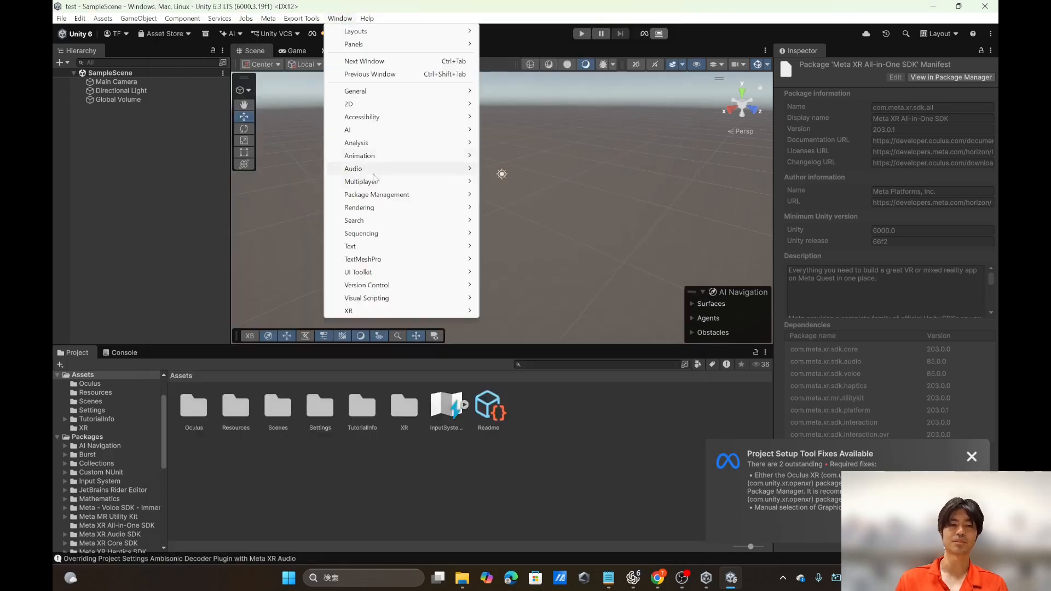
mouse_move(383, 195)
left_click(530, 196)
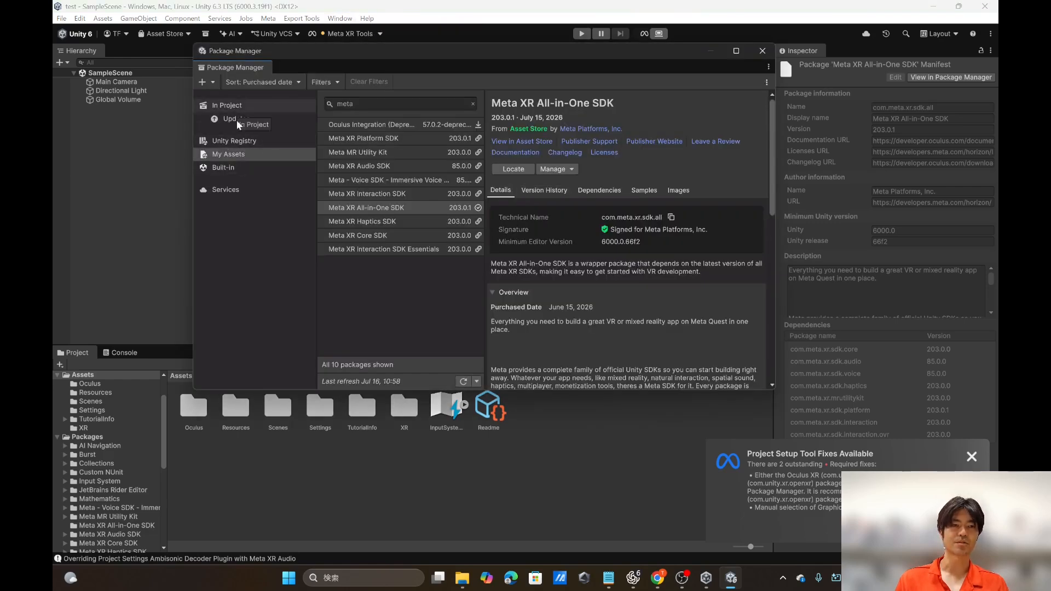
left_click(239, 142)
left_click(371, 104)
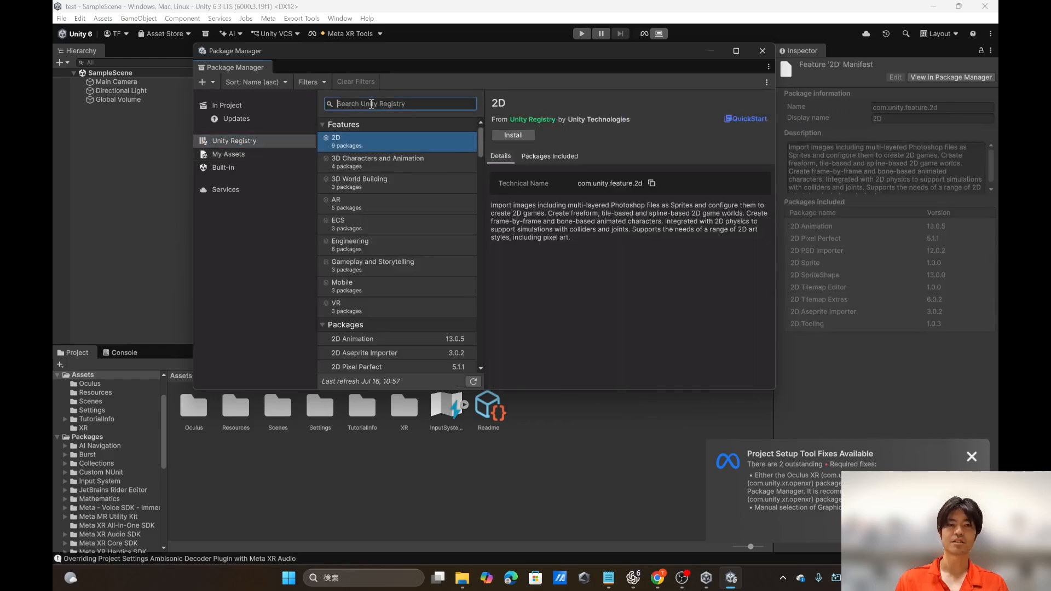
type("plugin")
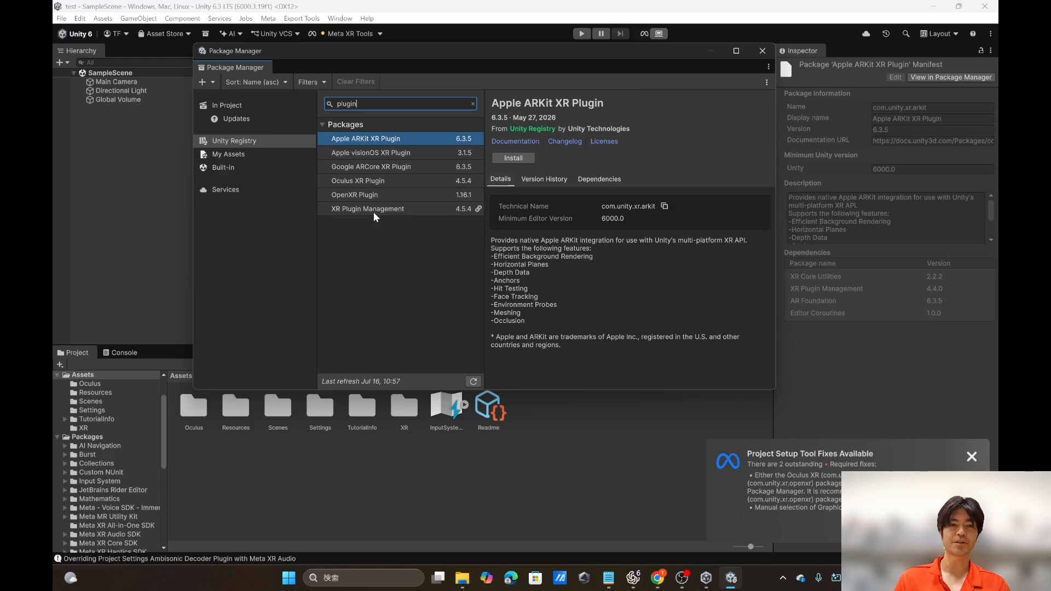
left_click(355, 211)
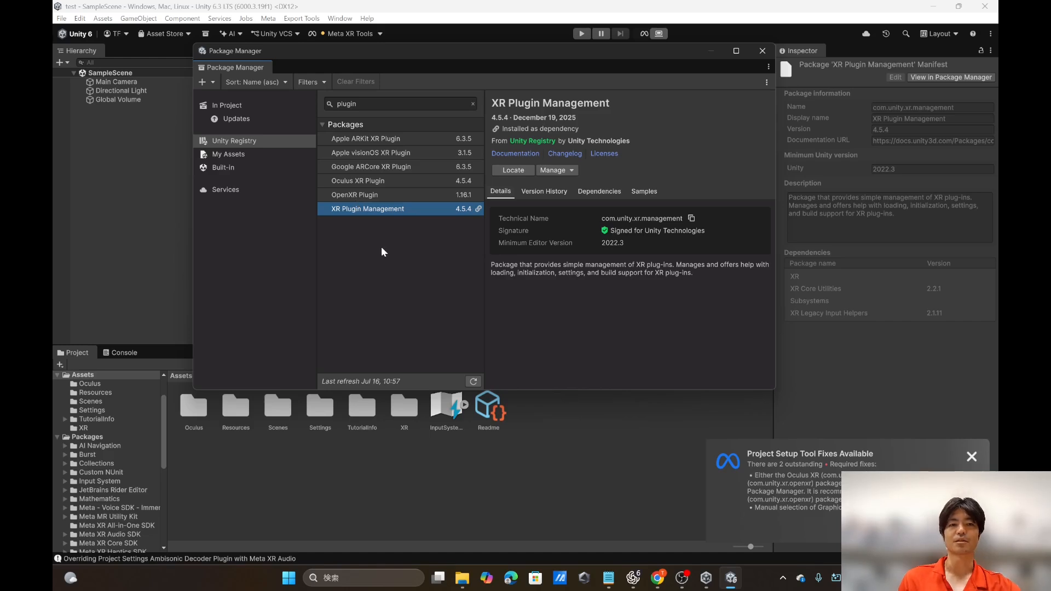
left_click(366, 195)
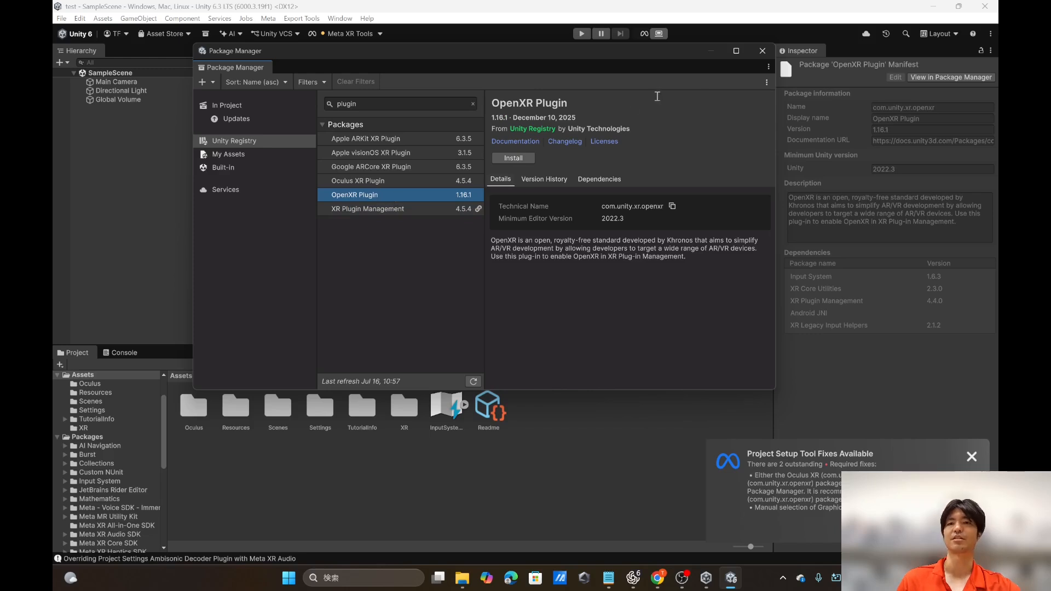
Step: Close the Package Manager and switch the active build platform to Android in the Build Profiles
left_click(762, 51)
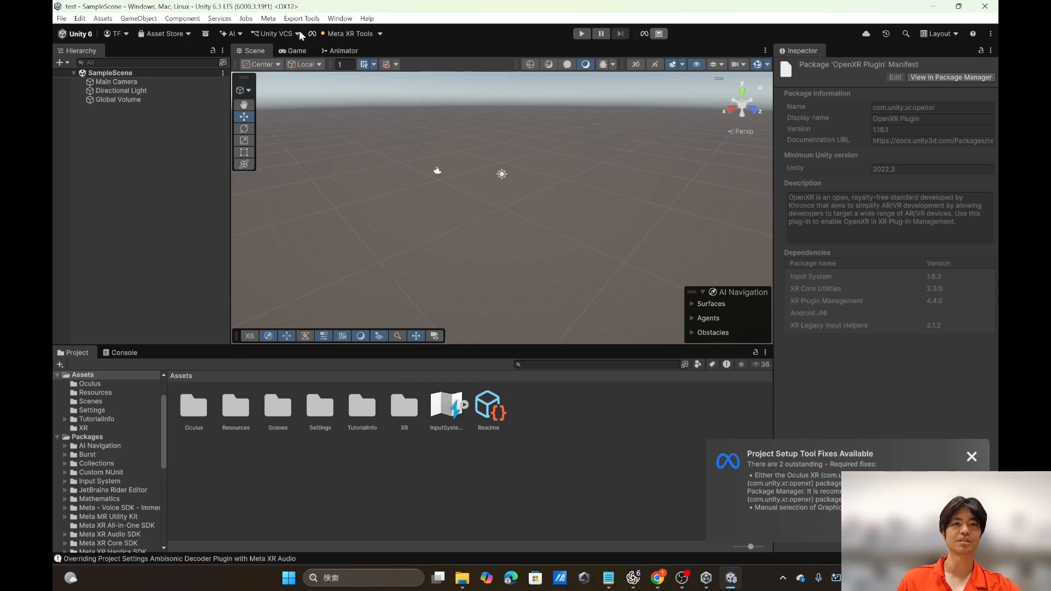
left_click(60, 20)
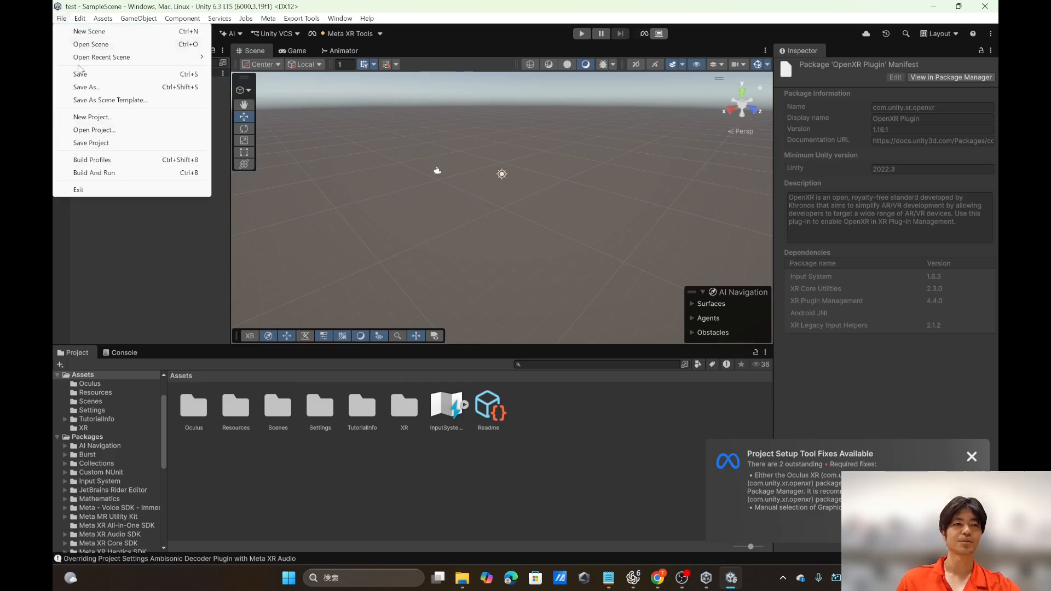
left_click(92, 163)
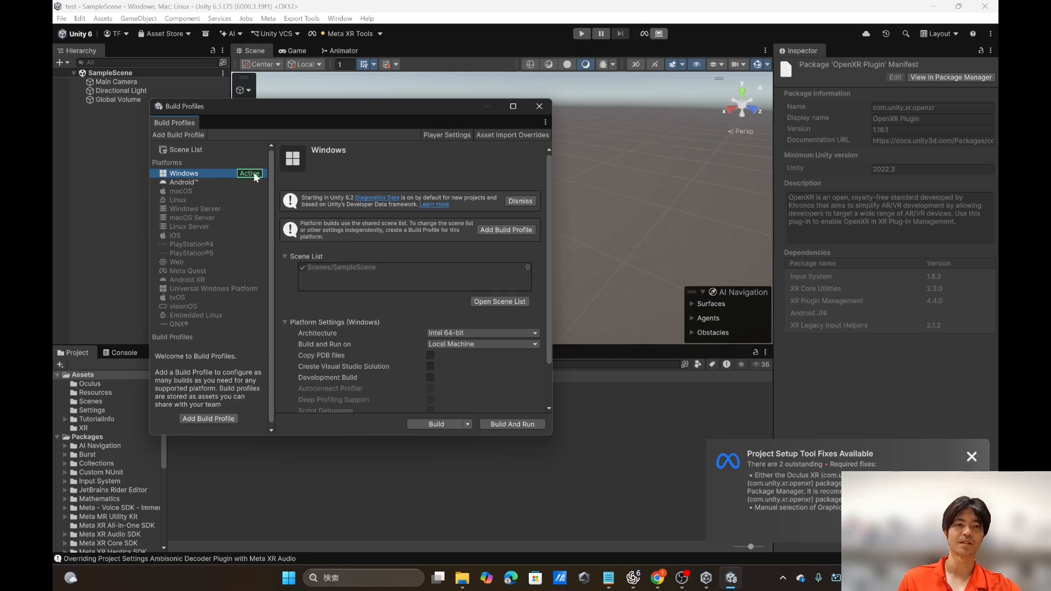
left_click(191, 182)
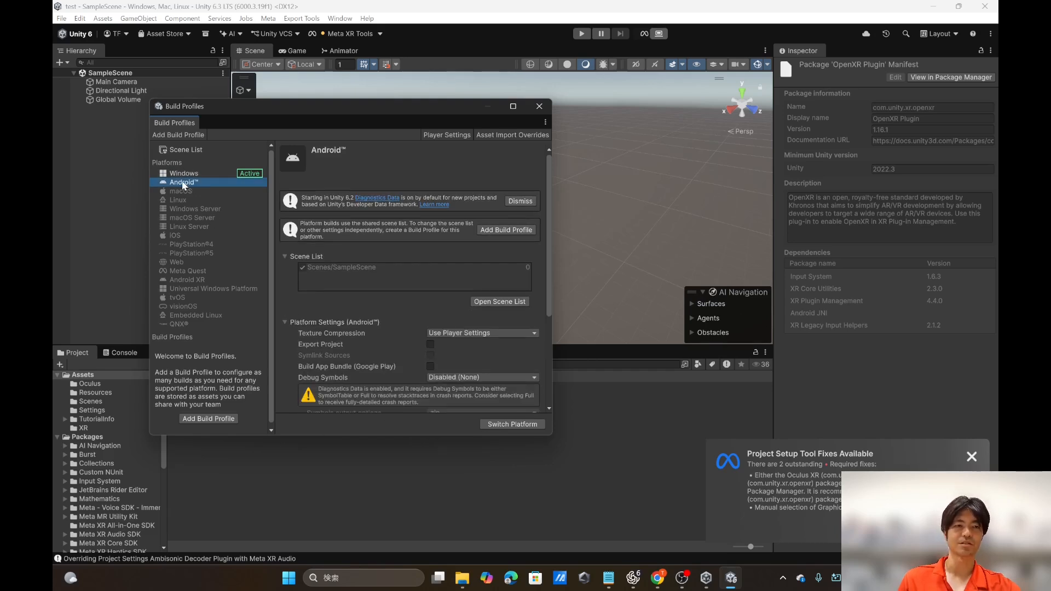
left_click(517, 425)
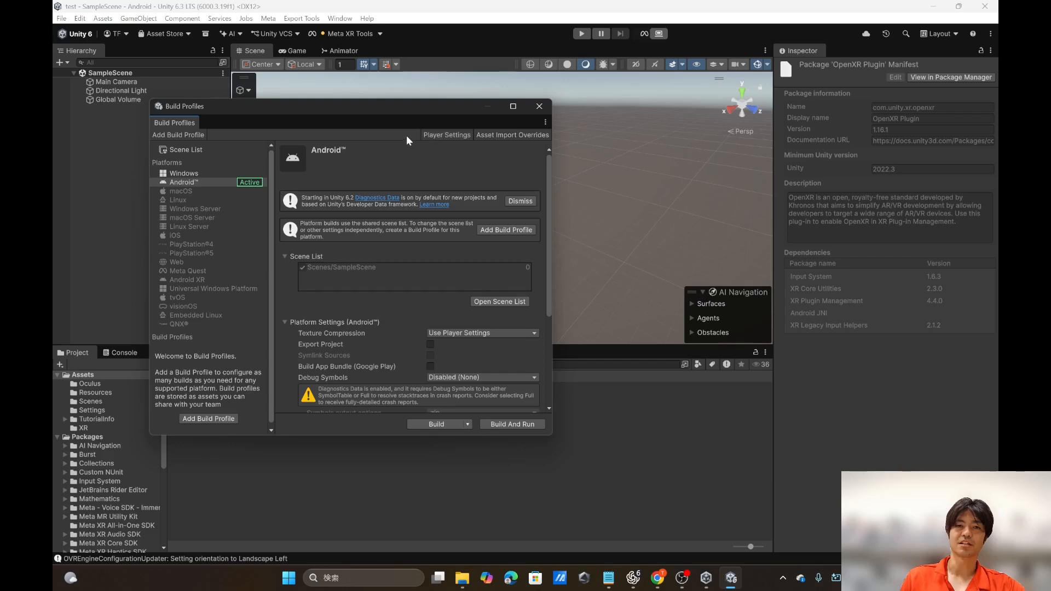
Step: Enable OpenXR as the Android plug-in provider under XR Plug-in Management in the project settings
left_click(446, 136)
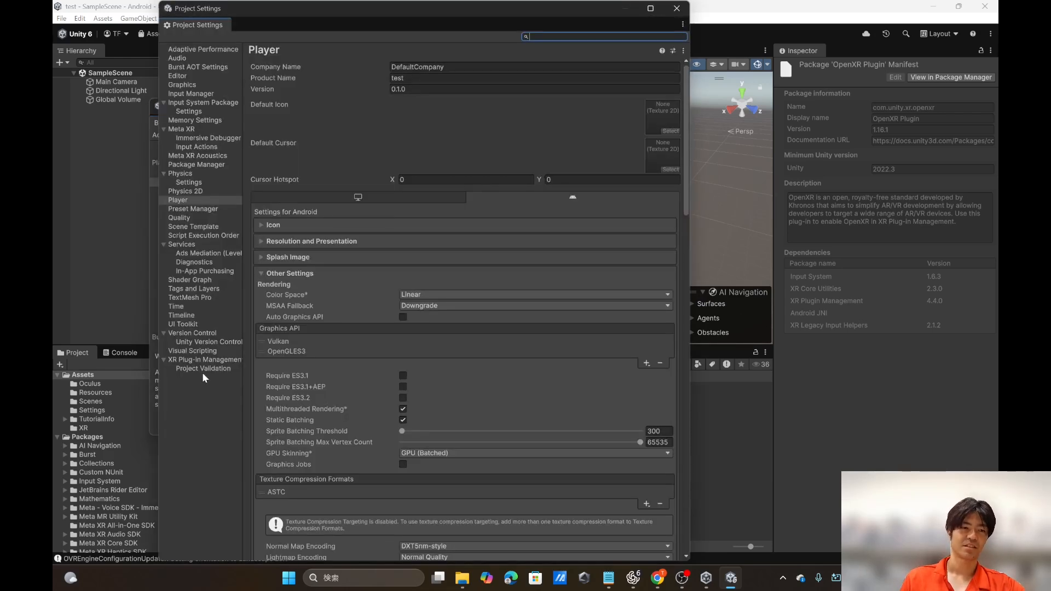
left_click(205, 359)
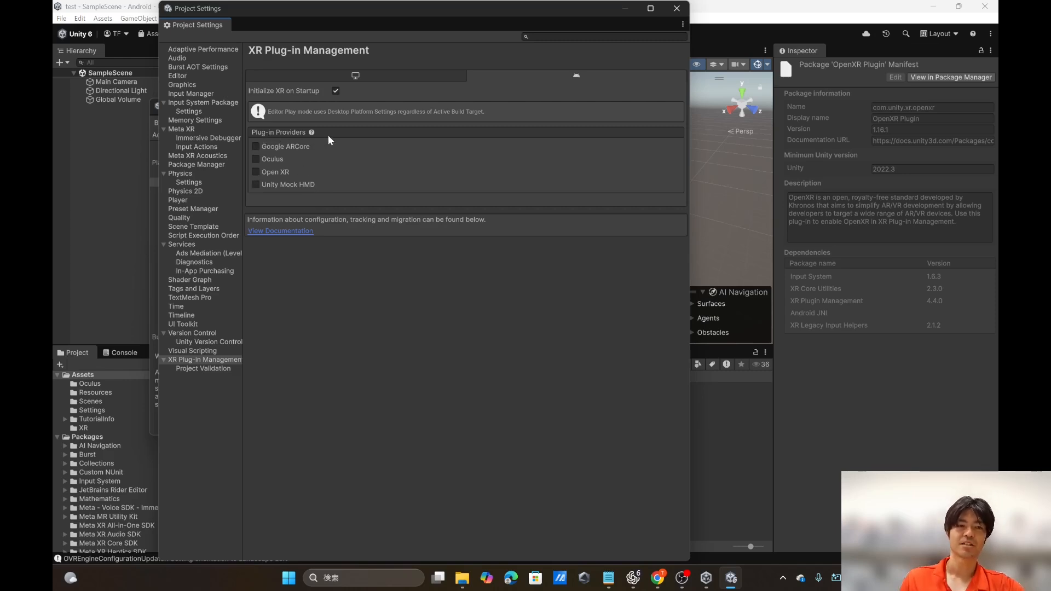
left_click(257, 172)
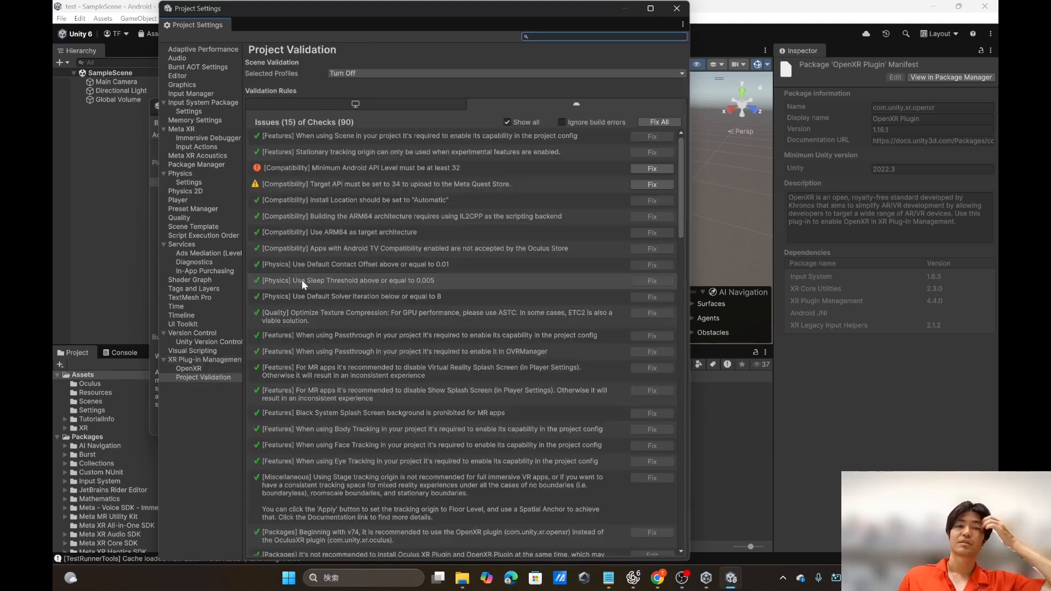
left_click(191, 361)
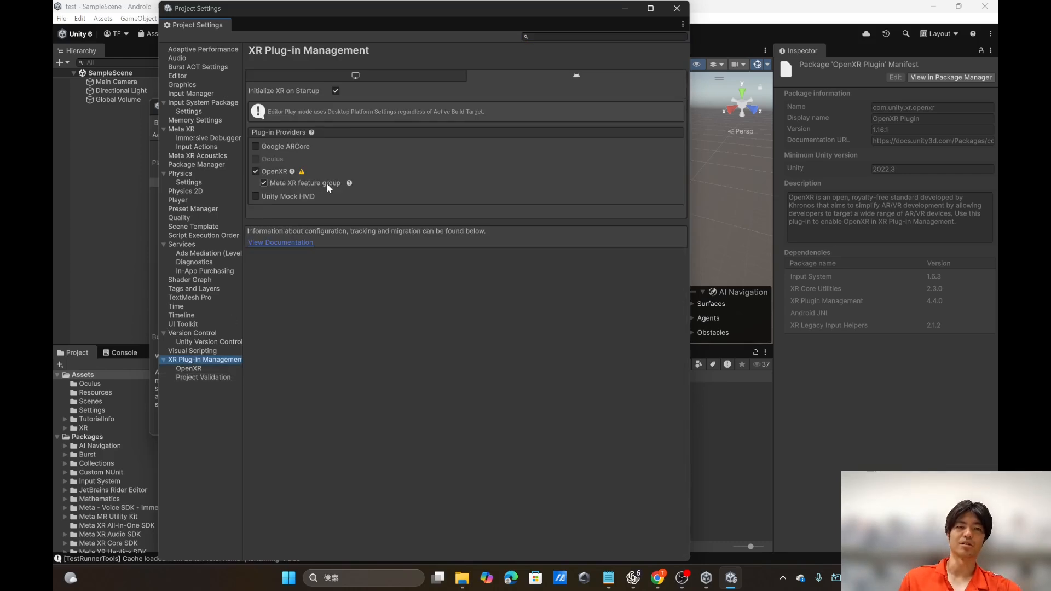
Step: Fix all Android issues in Project Validation, and close the project settings and Build Profiles windows
left_click(187, 369)
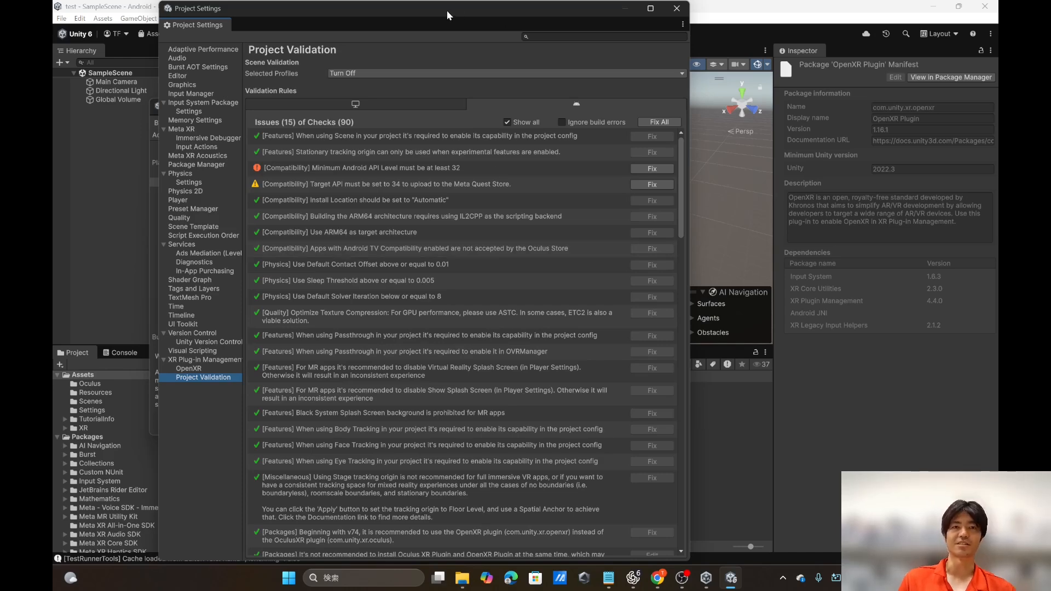
left_click_drag(447, 11, 384, 113)
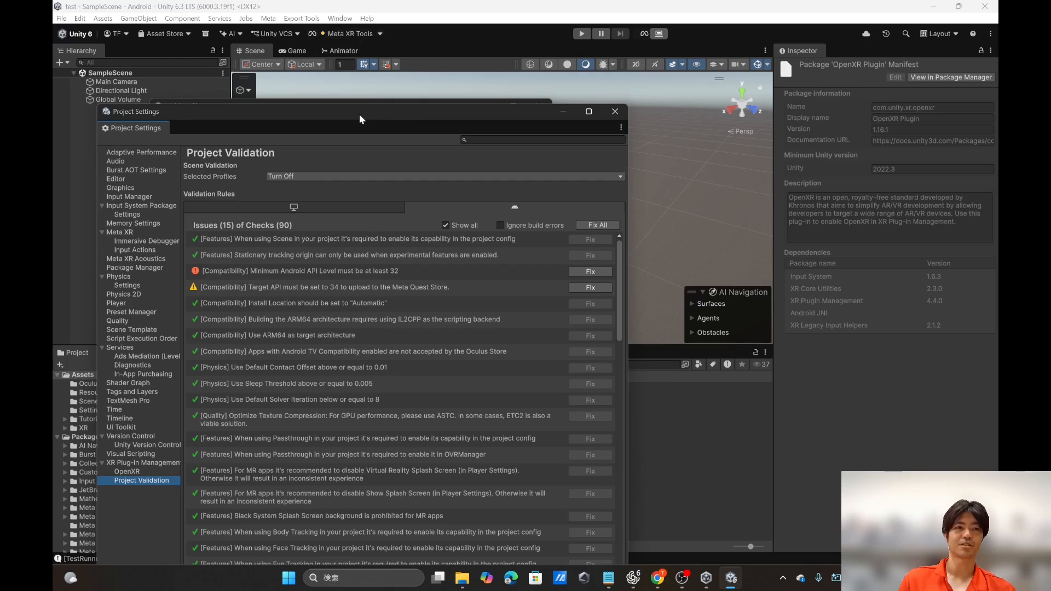
left_click_drag(360, 113, 431, 41)
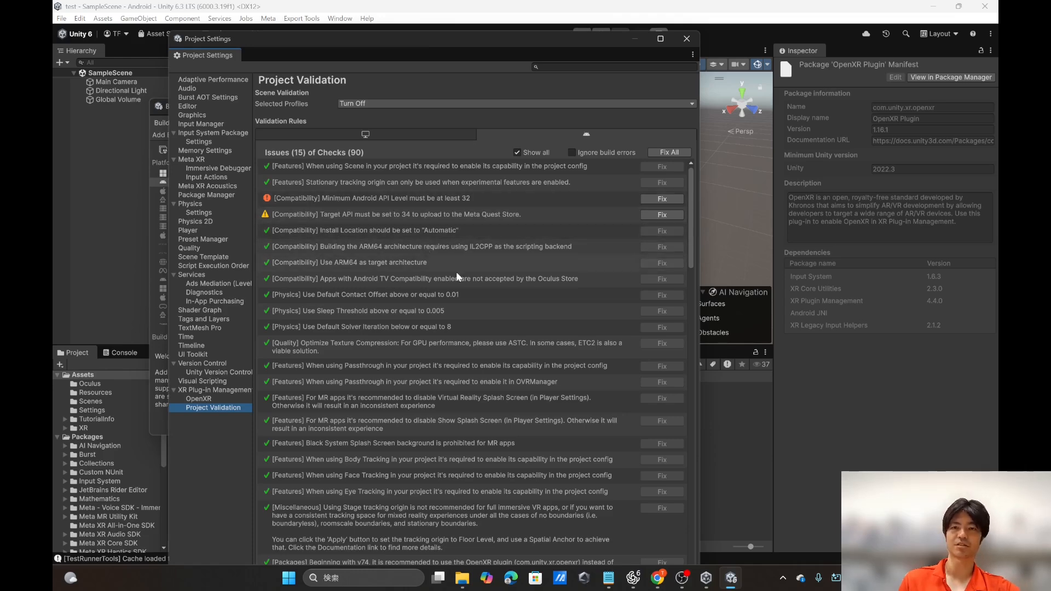
scroll(462, 284, "down", 10)
scroll(462, 283, "up", 10)
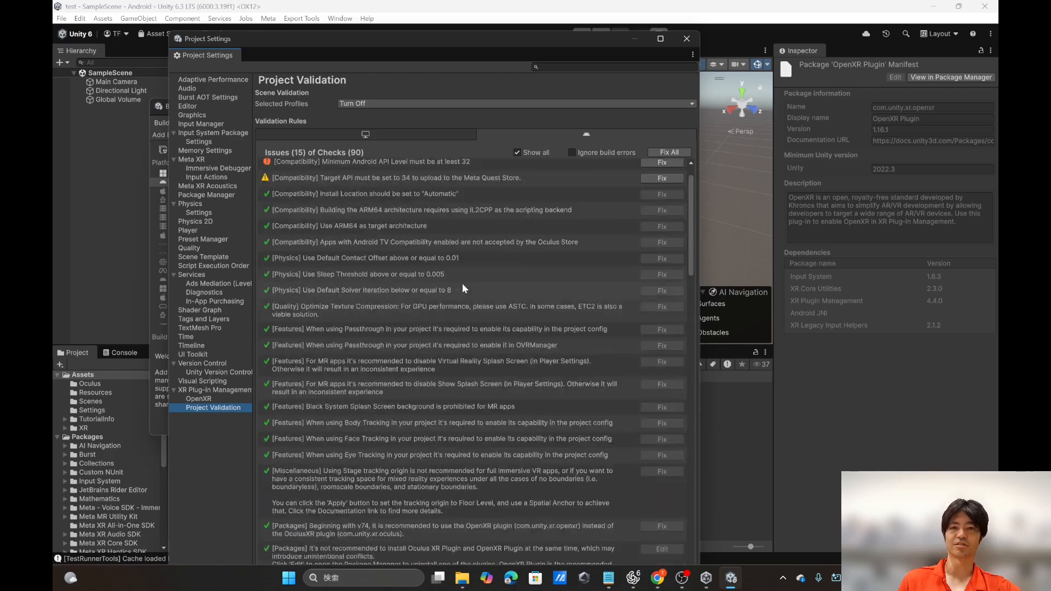
left_click(669, 156)
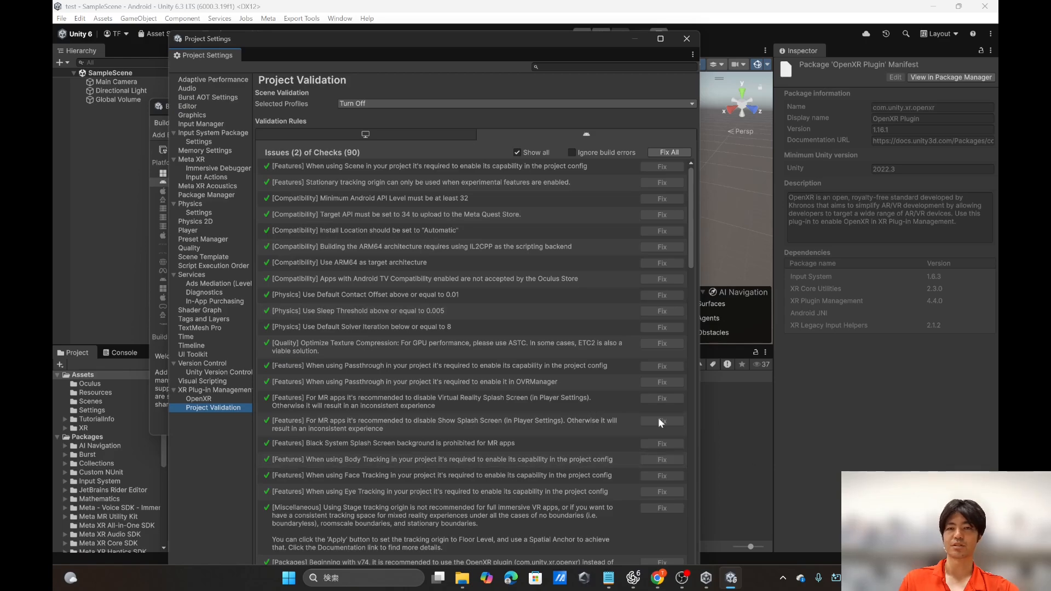
scroll(471, 362, "down", 10)
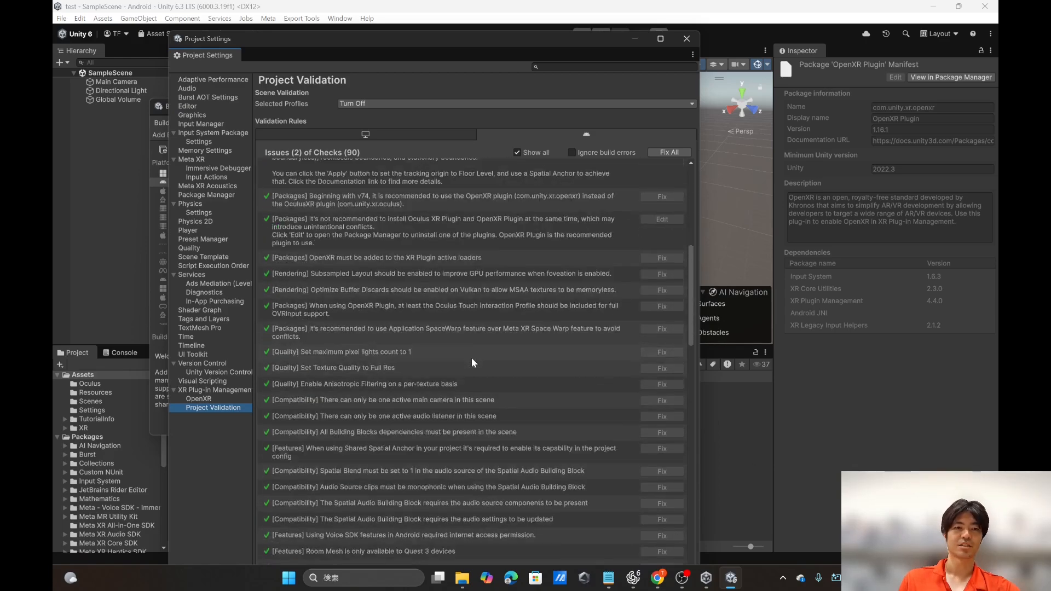
scroll(471, 358, "up", 10)
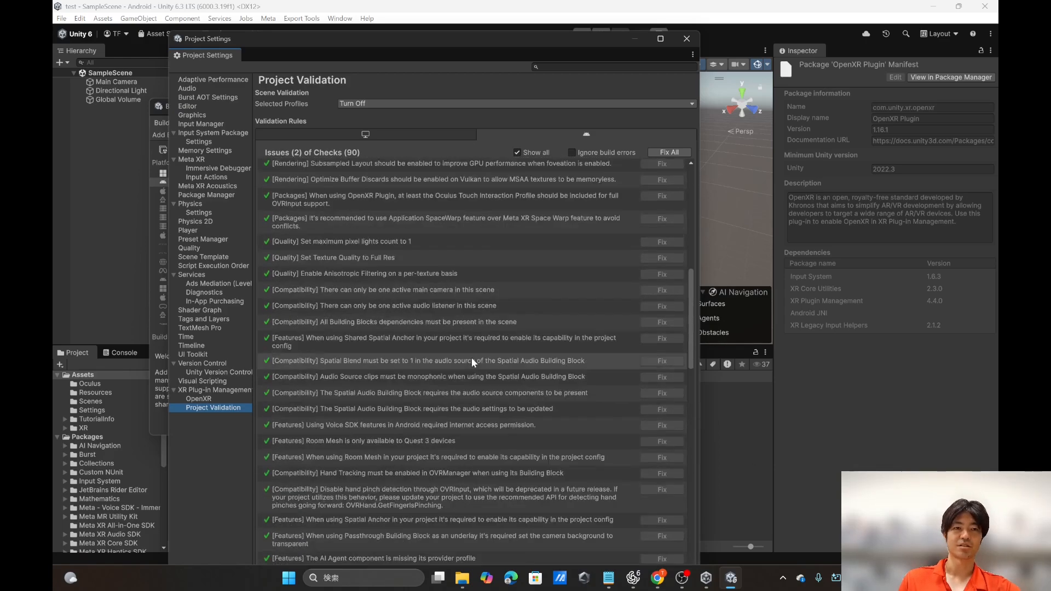
scroll(471, 357, "up", 1)
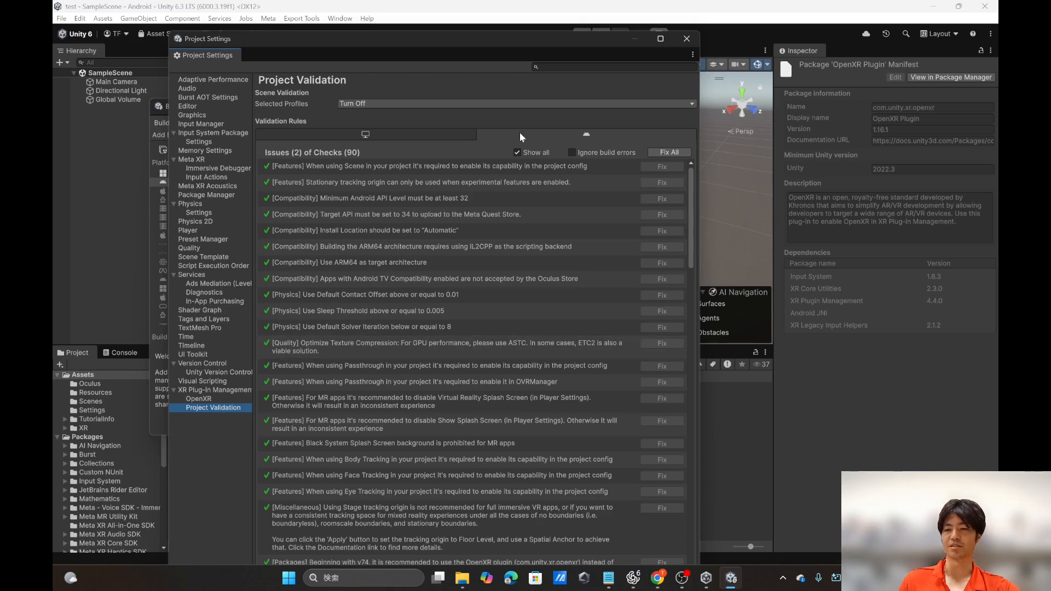
left_click(690, 41)
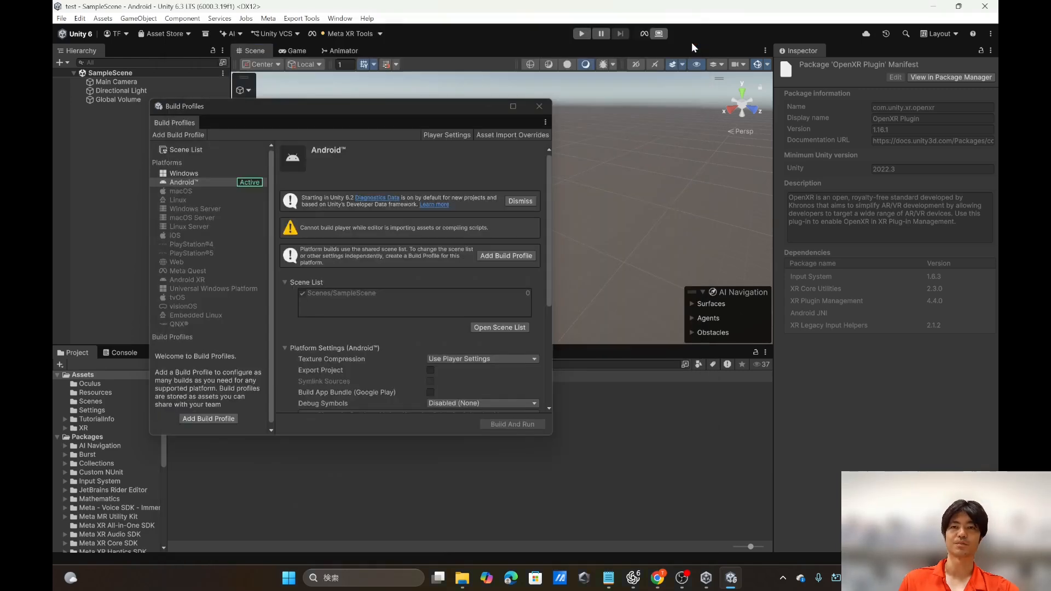
left_click(537, 104)
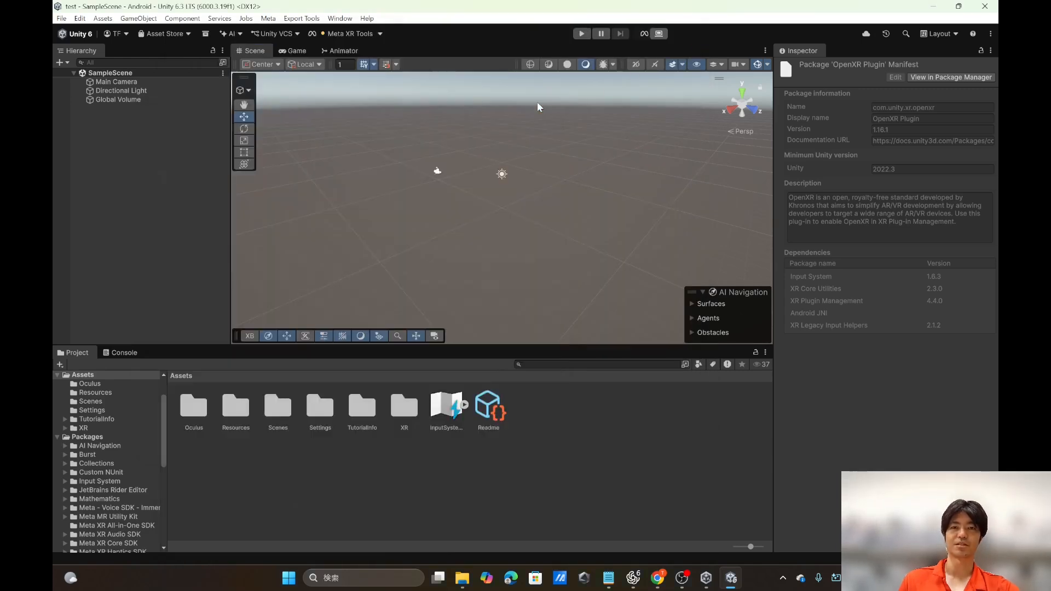
Step: Fix all outstanding Android issues in the Meta XR Project Setup Tool and close the project settings
left_click(381, 34)
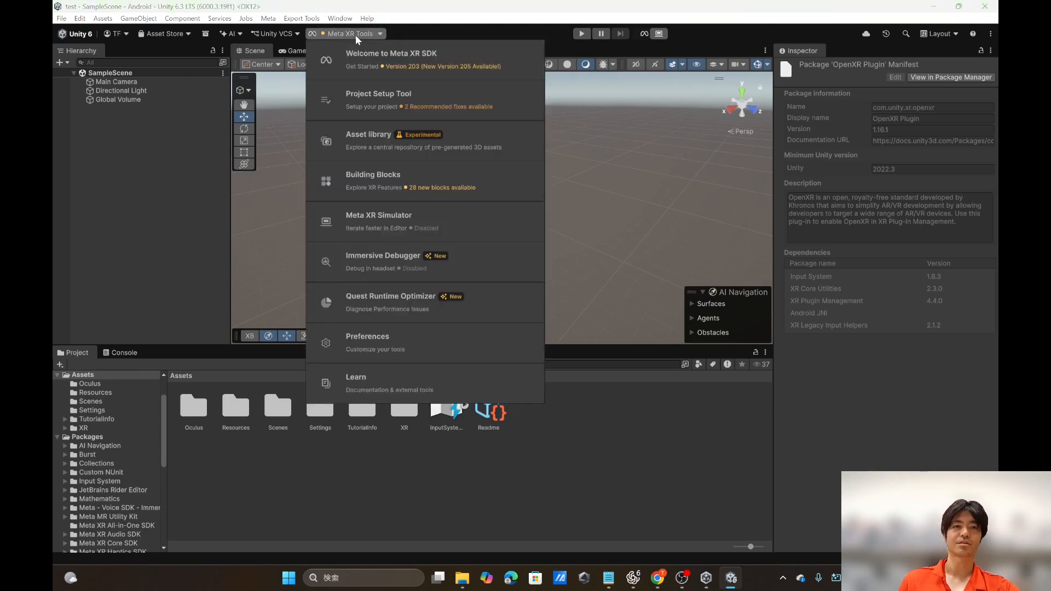
left_click(381, 110)
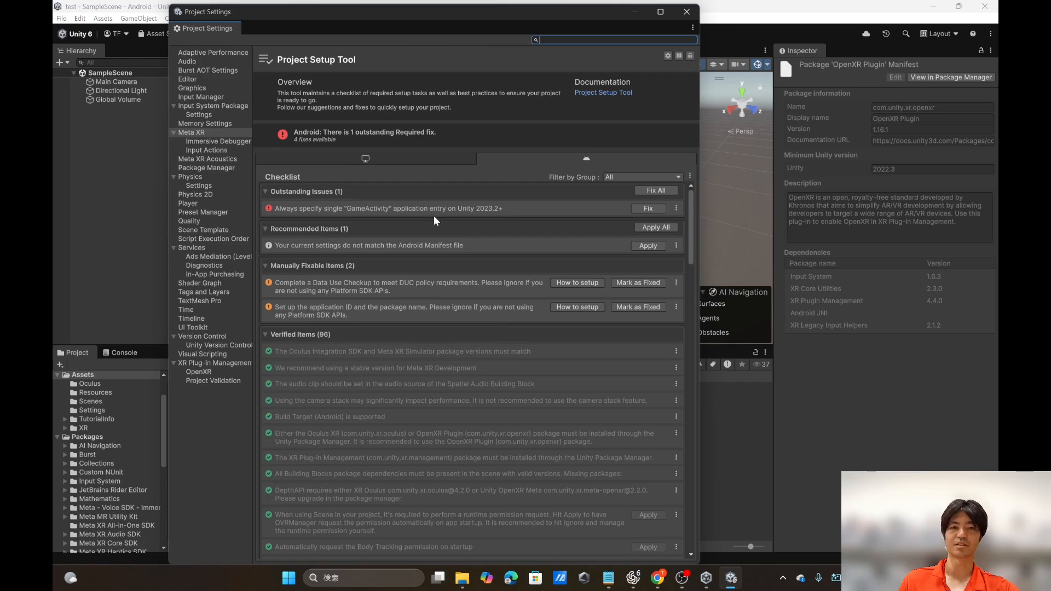
scroll(452, 301, "down", 1)
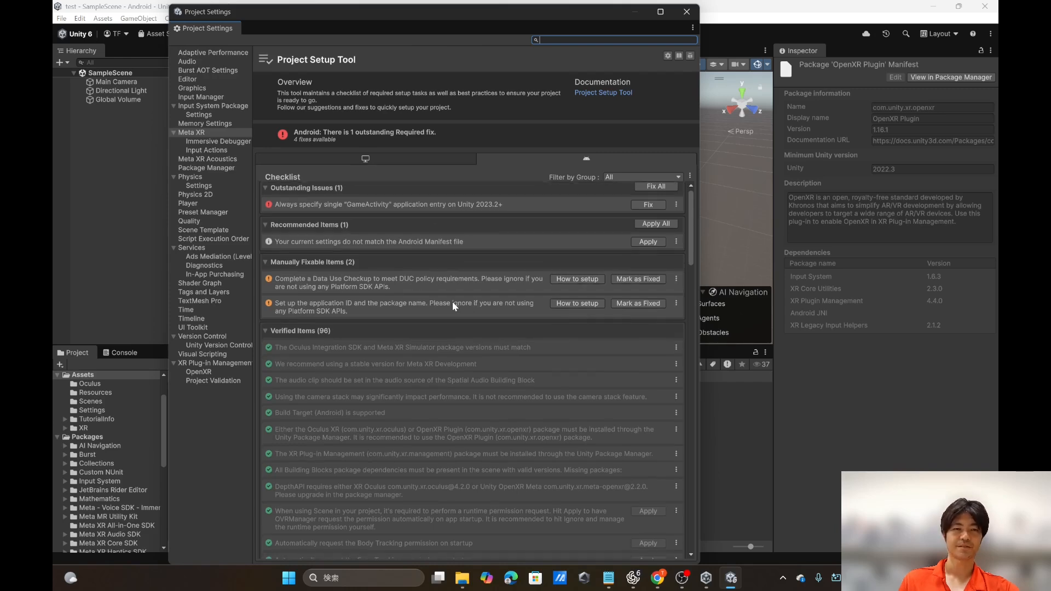
scroll(452, 301, "up", 1)
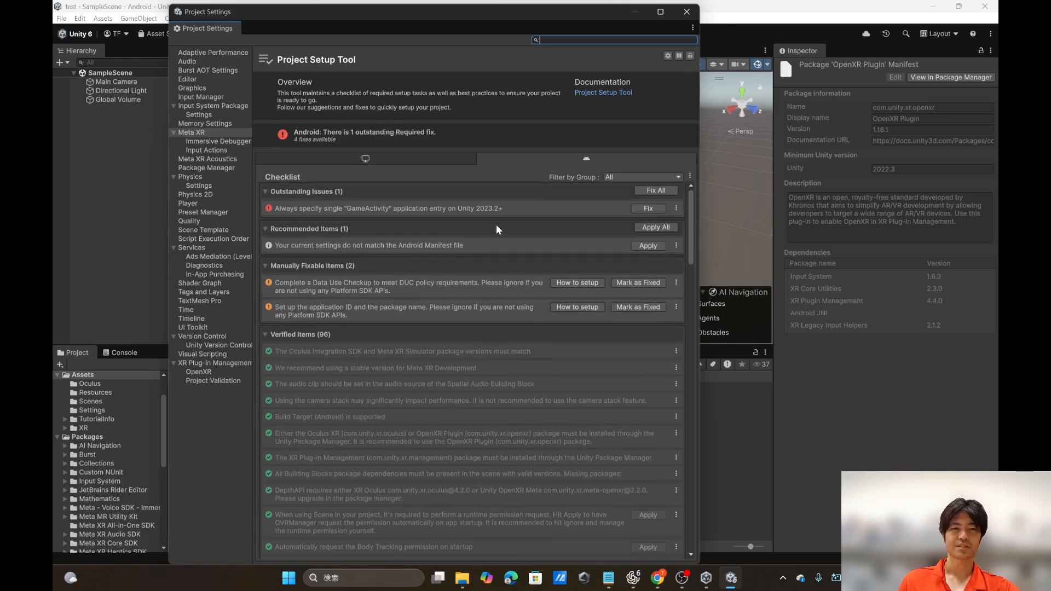
left_click(661, 192)
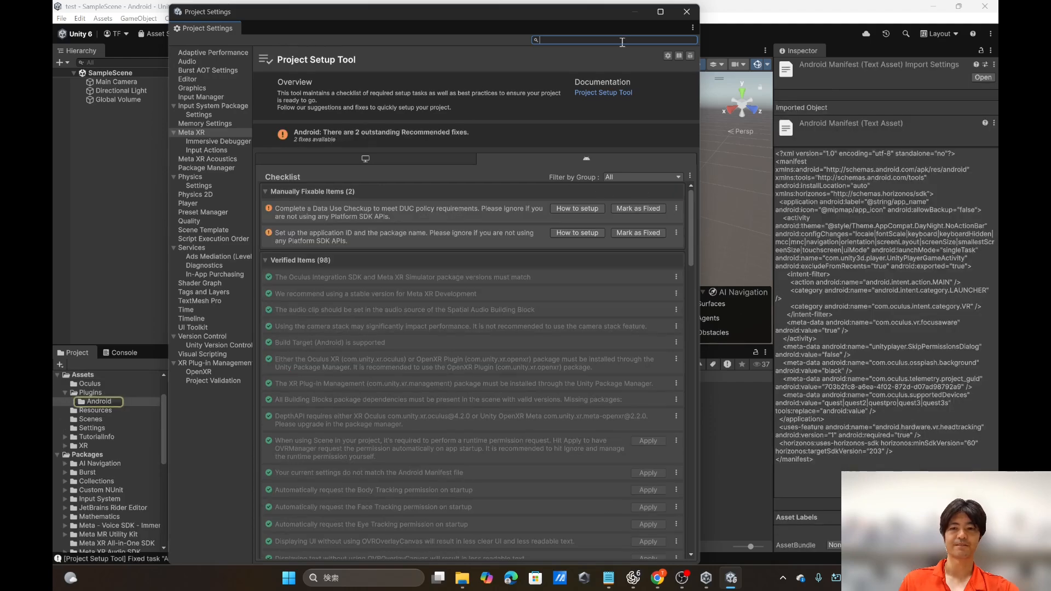
left_click(685, 18)
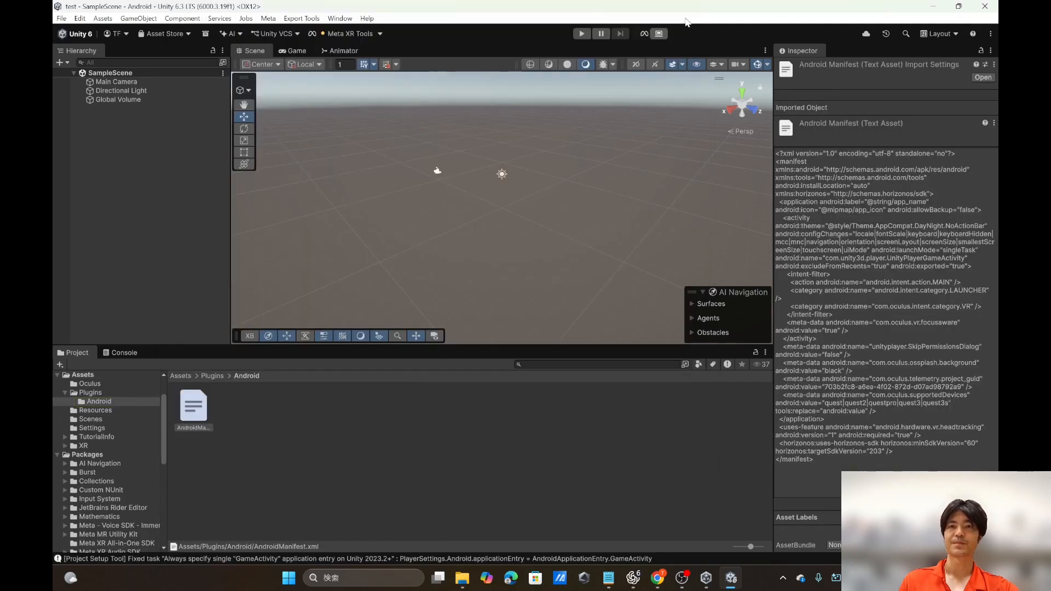
Step: Return to the root Assets folder and search the project files for "ovrcamera"
left_click(180, 376)
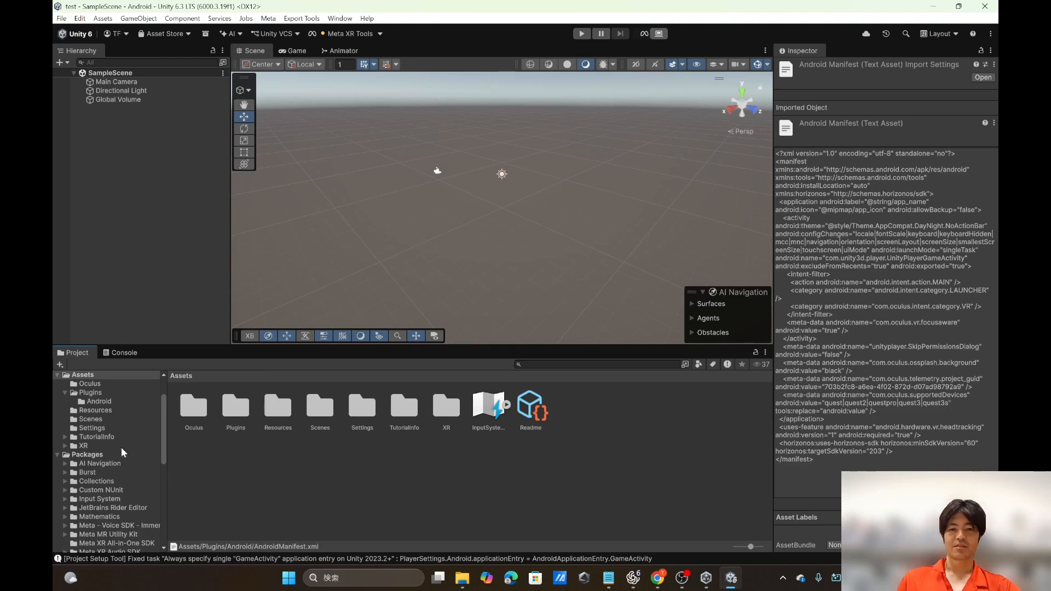
scroll(87, 489, "down", 5)
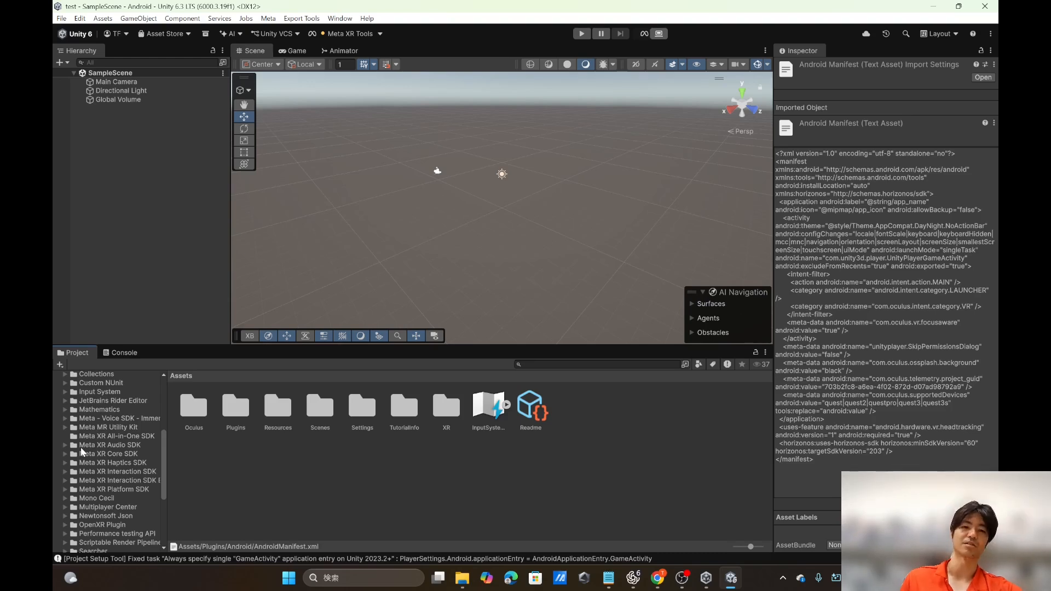
left_click(547, 365)
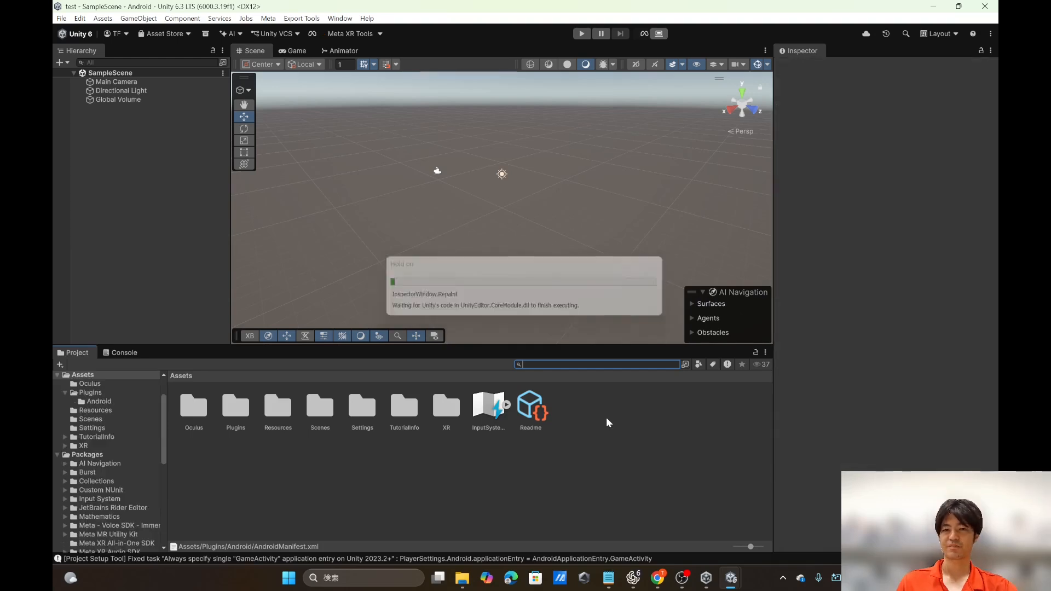
type("ovrovrcame")
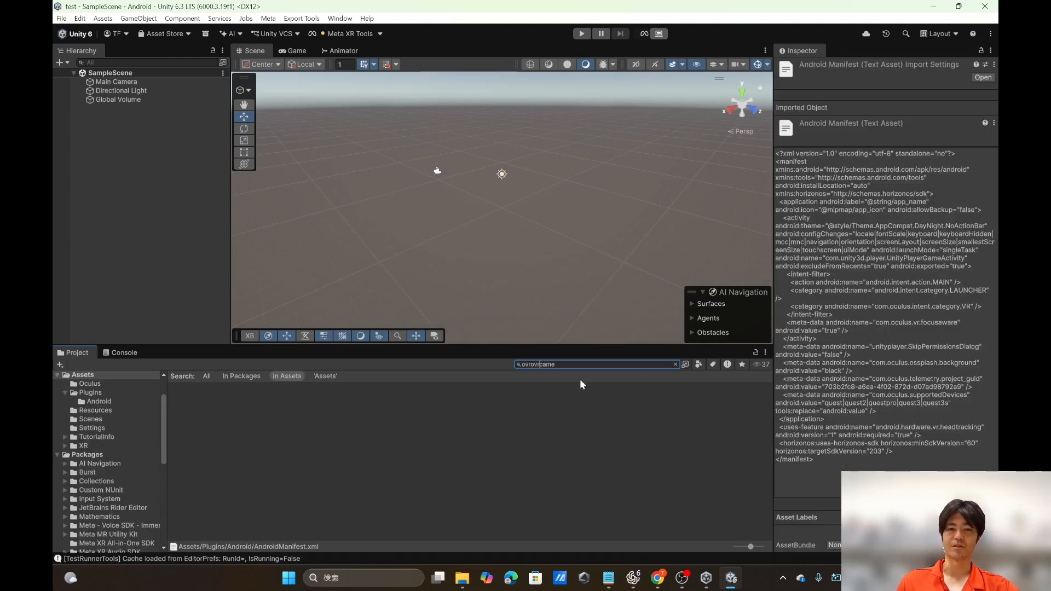
key("BackSpace")
key("BackSpace")
key("BackSpace")
key("BackSpace")
key("BackSpace")
key("BackSpace")
key("BackSpace")
key("BackSpace")
key("BackSpace")
key("BackSpace")
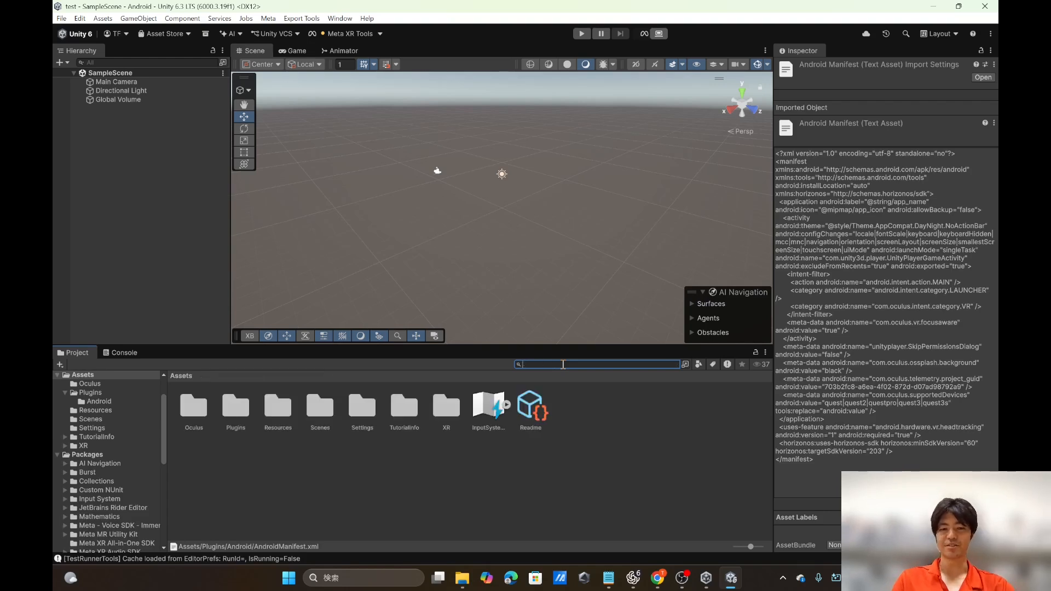
type("ovr")
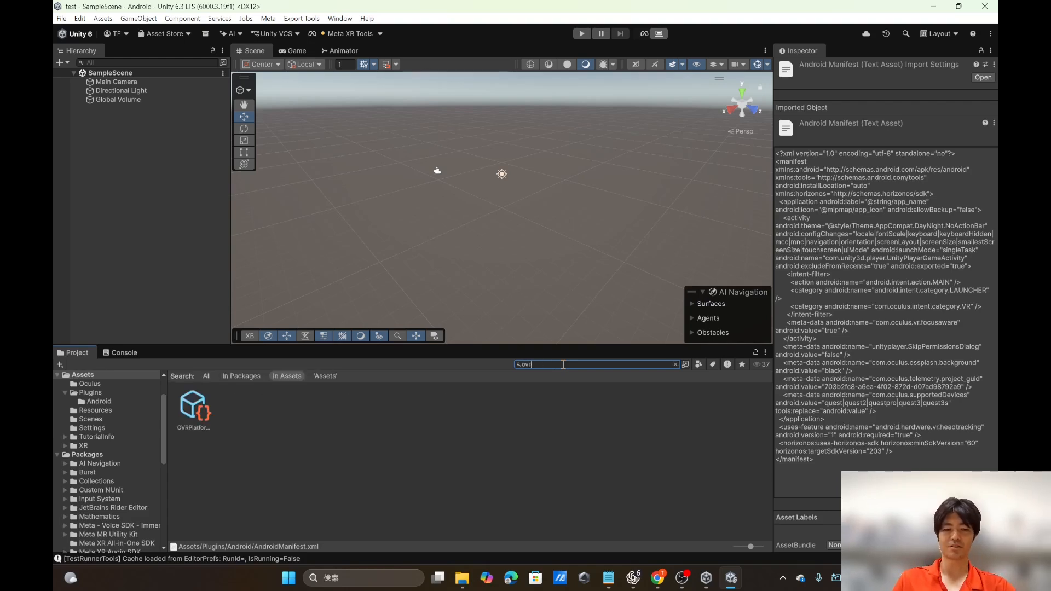
type("camera")
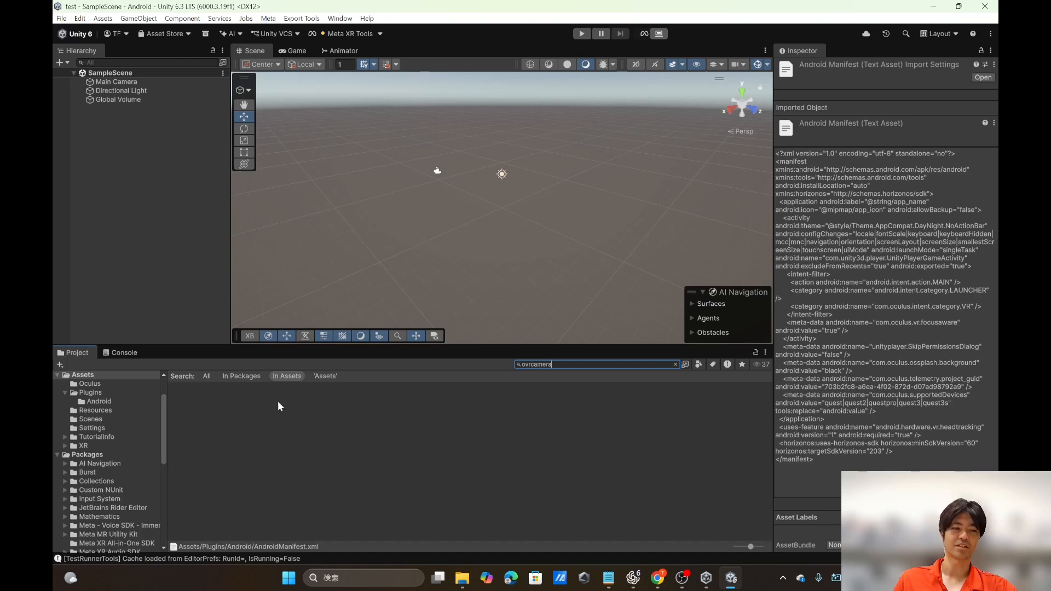
Step: Widen the "ovrcamera" search scope from assets only to all locations, including packages
scroll(110, 525, "down", 3)
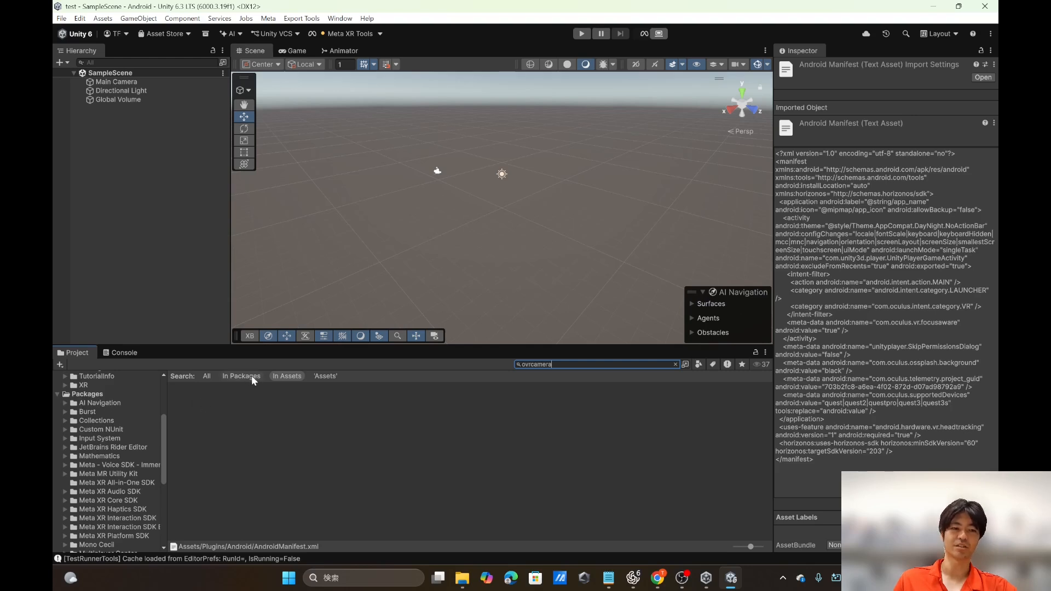
left_click(237, 377)
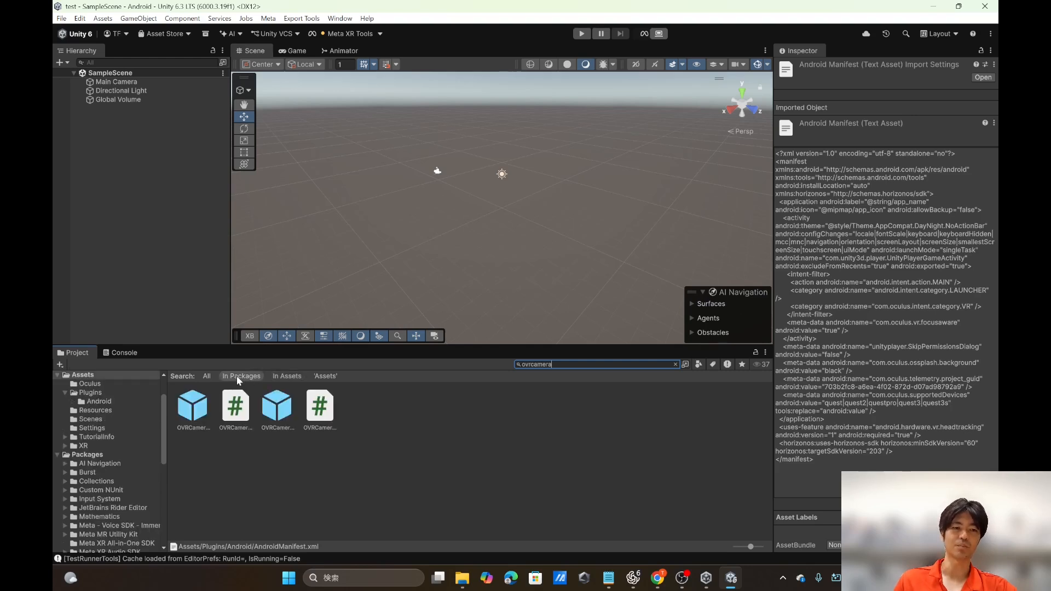
left_click(207, 376)
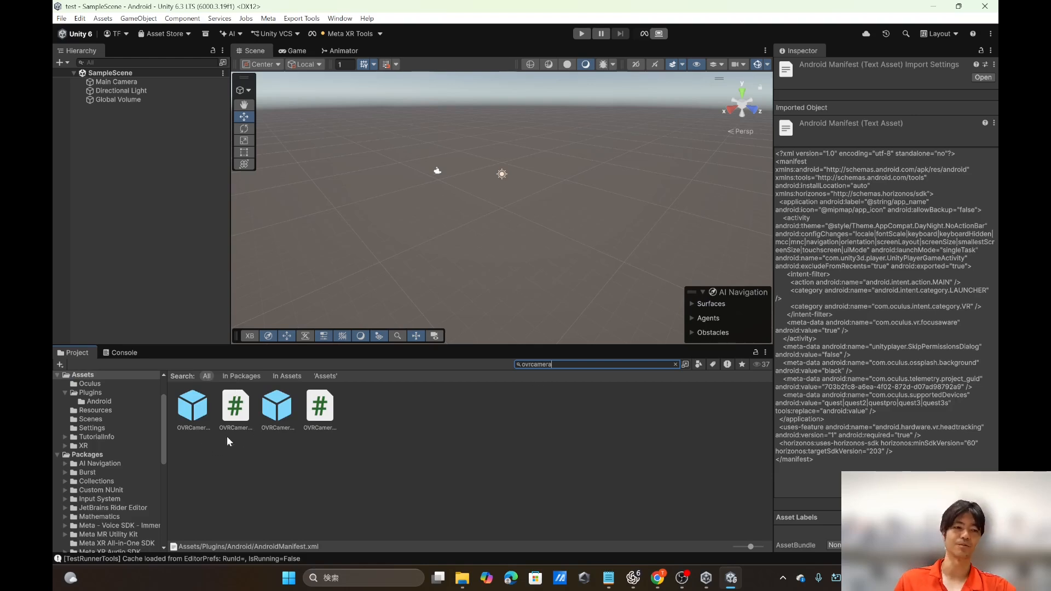
Step: Add the OVRCameraRig prefab to the SampleScene hierarchy and deactivate the Main Camera object
left_click(195, 418)
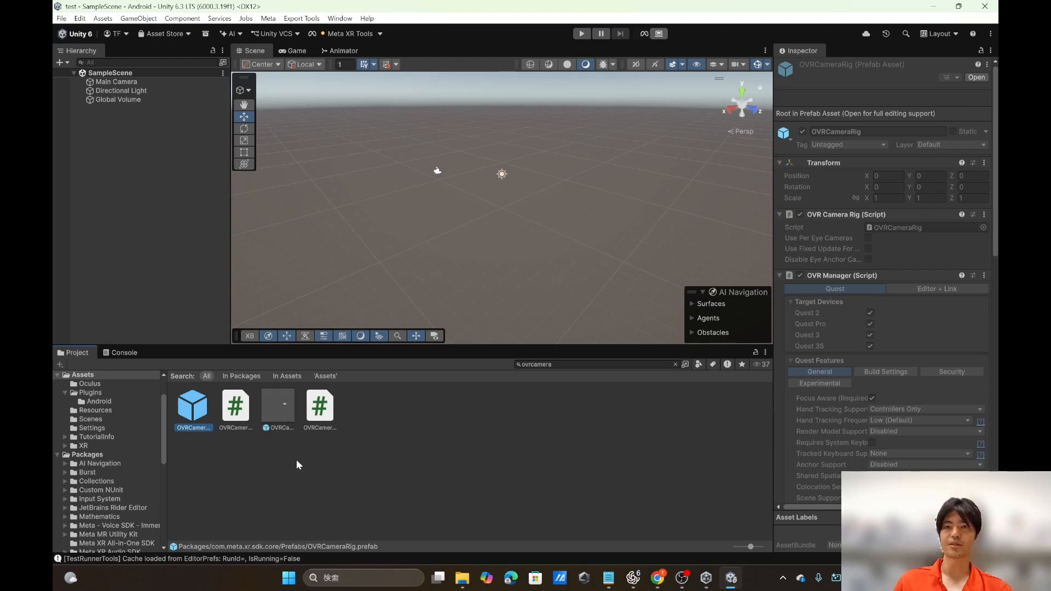
left_click_drag(195, 413, 111, 131)
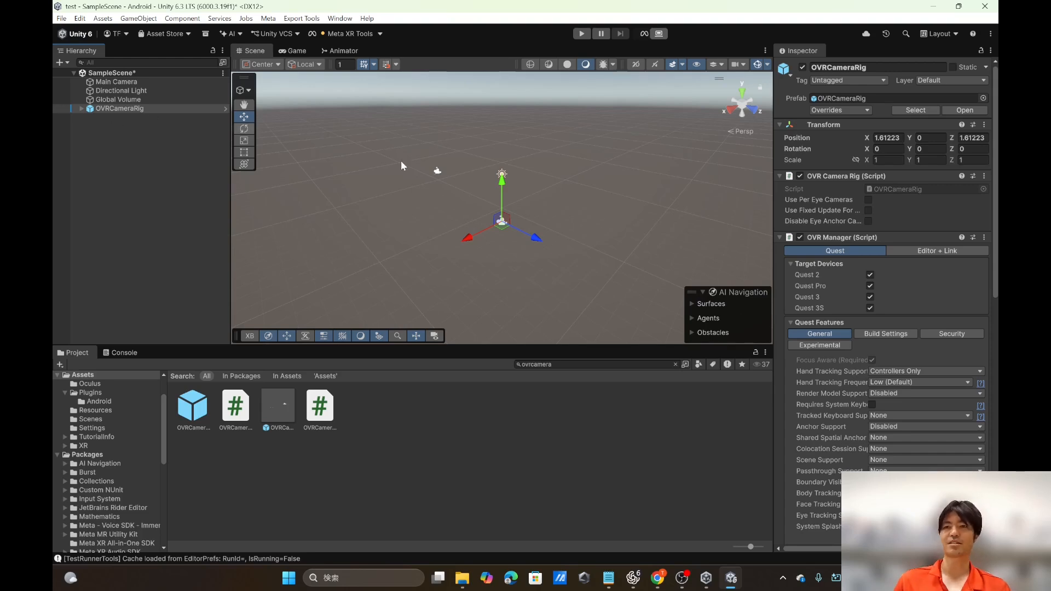
left_click(114, 82)
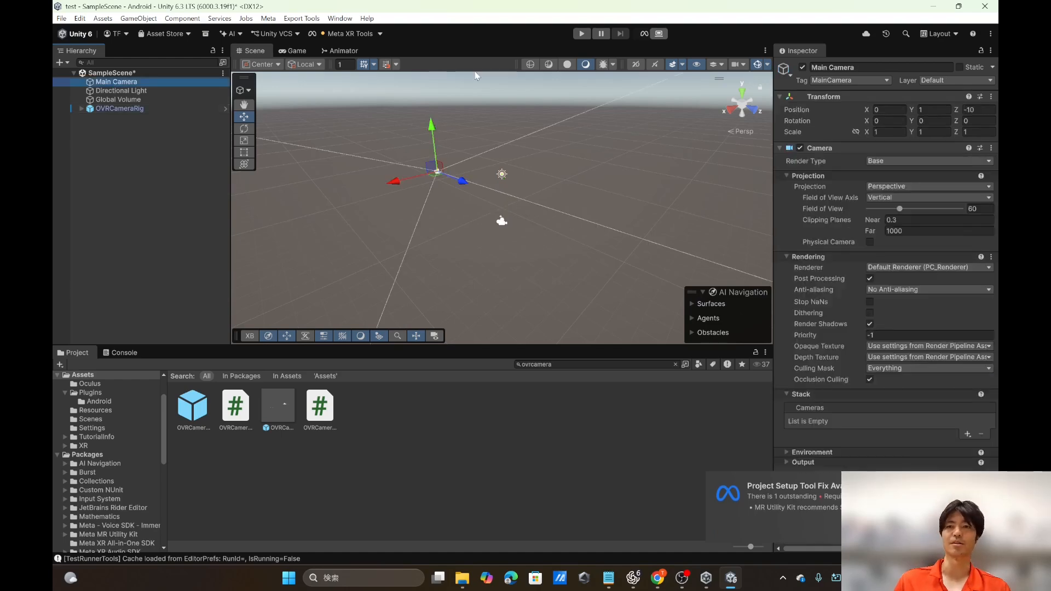
left_click(805, 66)
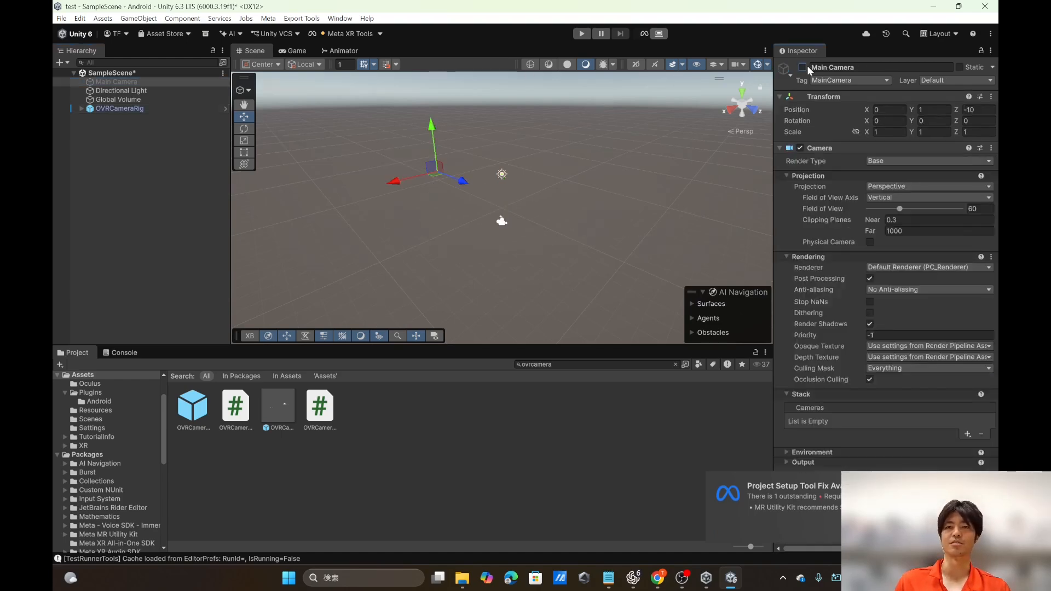
Step: Save the scene and check the camera rig's picture in the Game view before returning to the Scene view
key("ctrl+s")
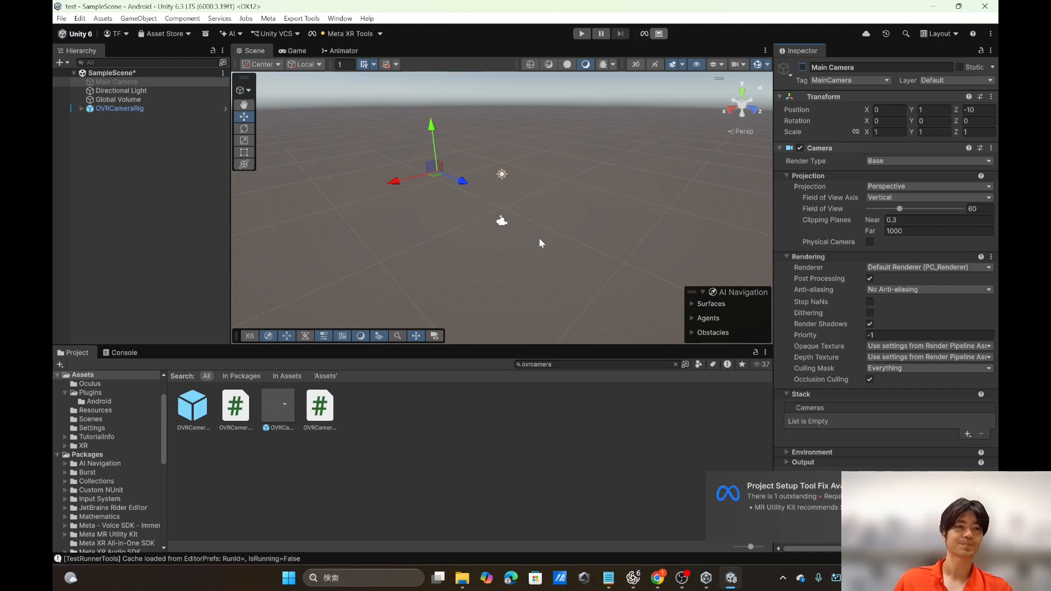
left_click(293, 50)
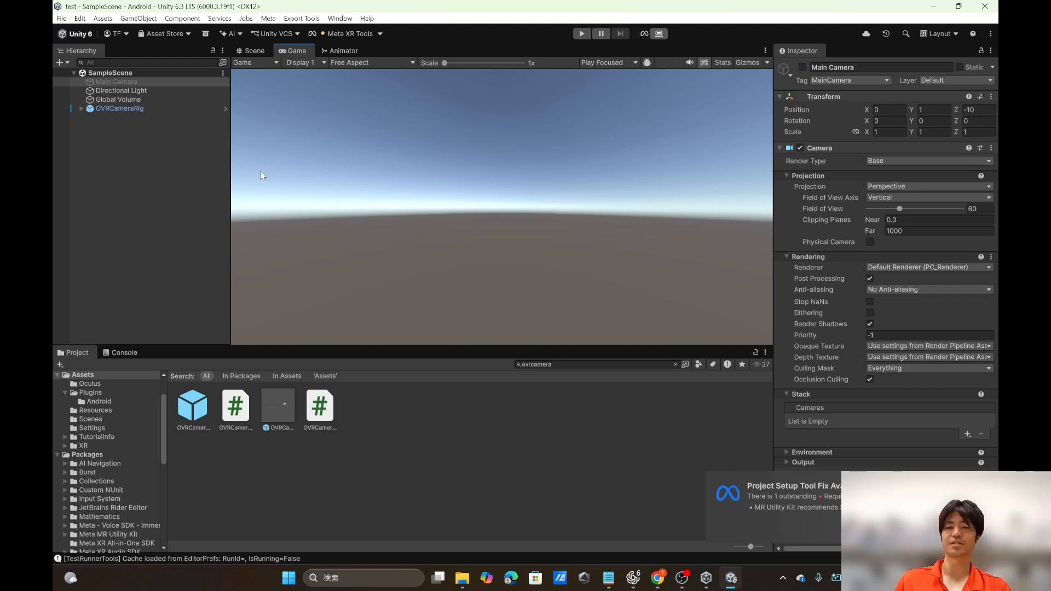
left_click(251, 53)
Step: Expand OVRCameraRig in the hierarchy and search the project files for "ovrcomprehensive"
left_click(82, 109)
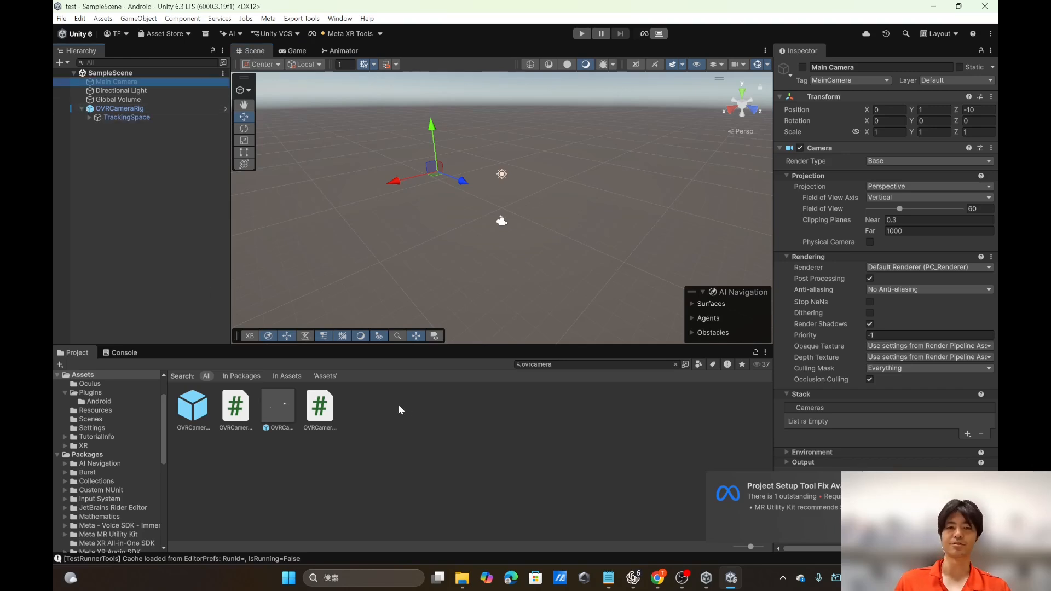
left_click(566, 365)
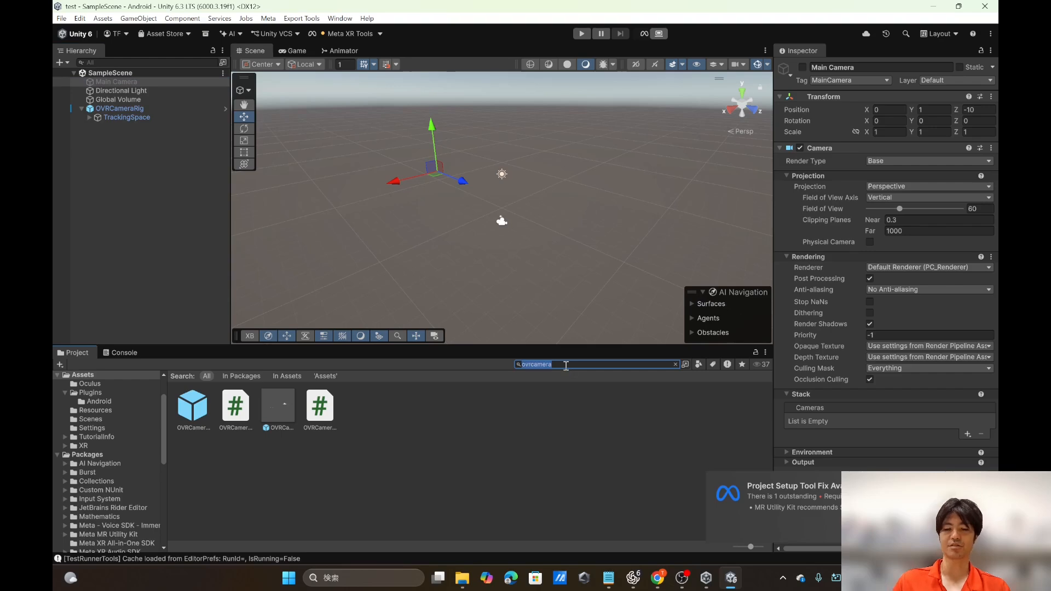
type("ovr")
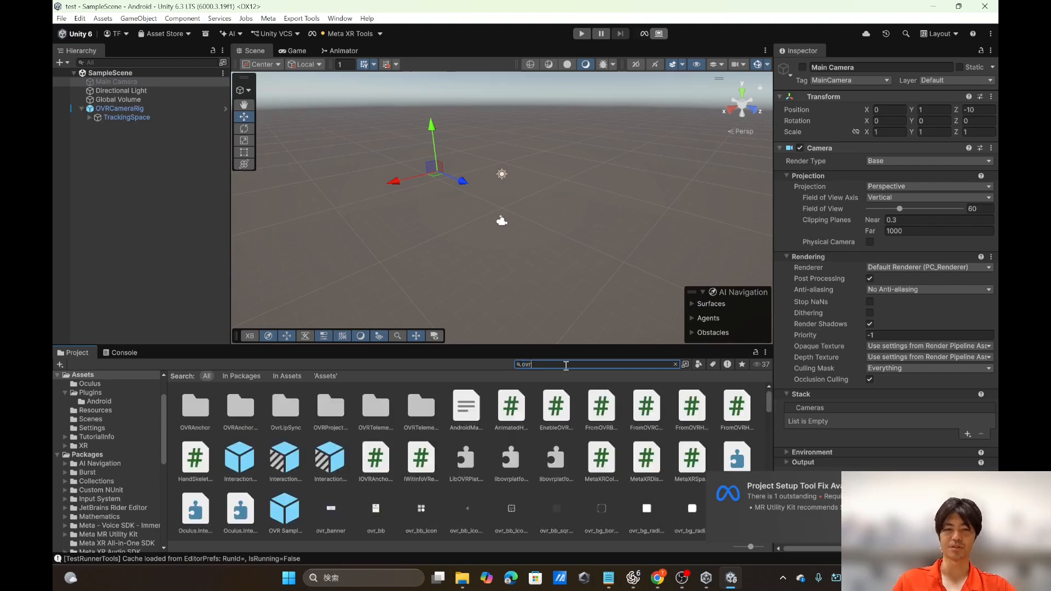
type("cam")
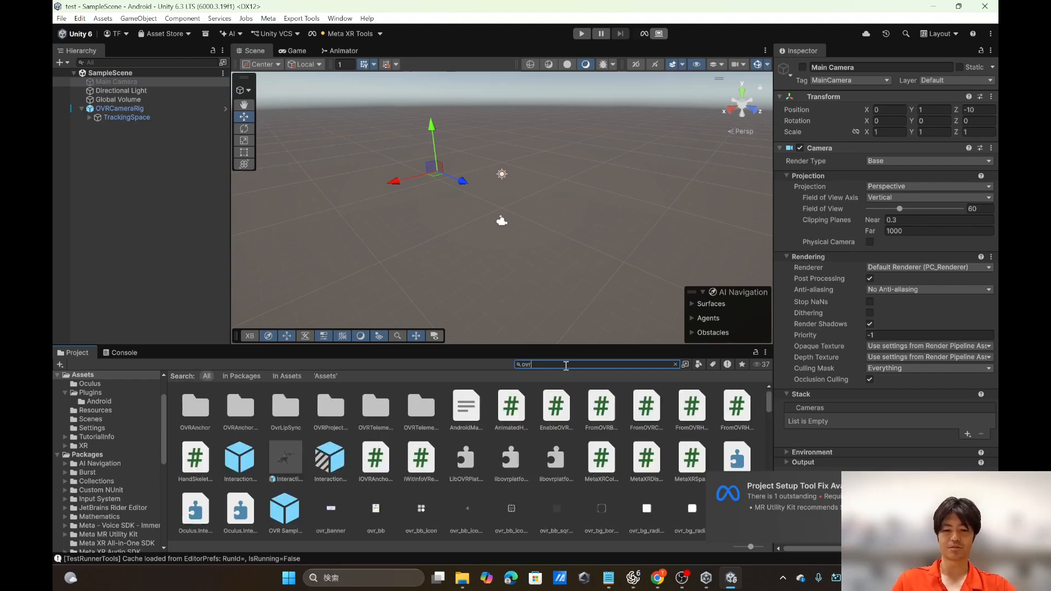
type("prehens")
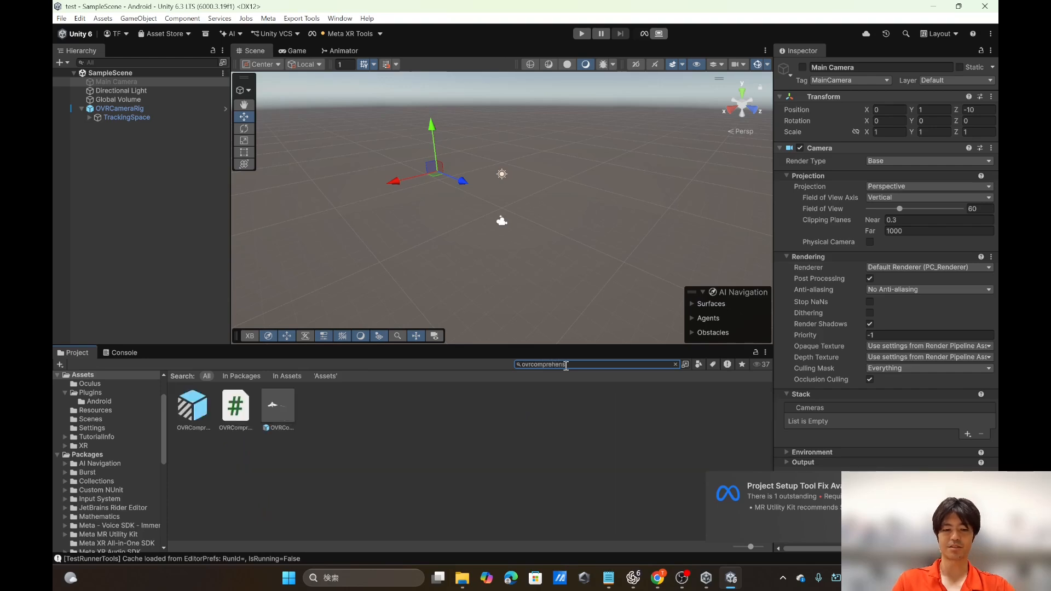
type("ive")
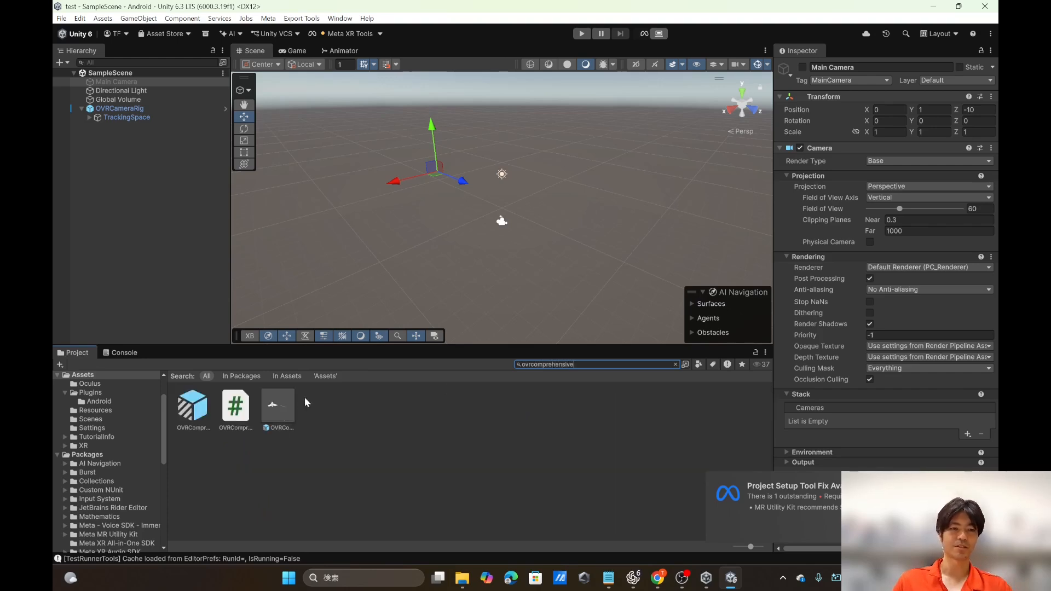
Step: Add the OVRComprehensiveInteractionRig prefab to the scene as a child of OVRCameraRig
left_click(194, 414)
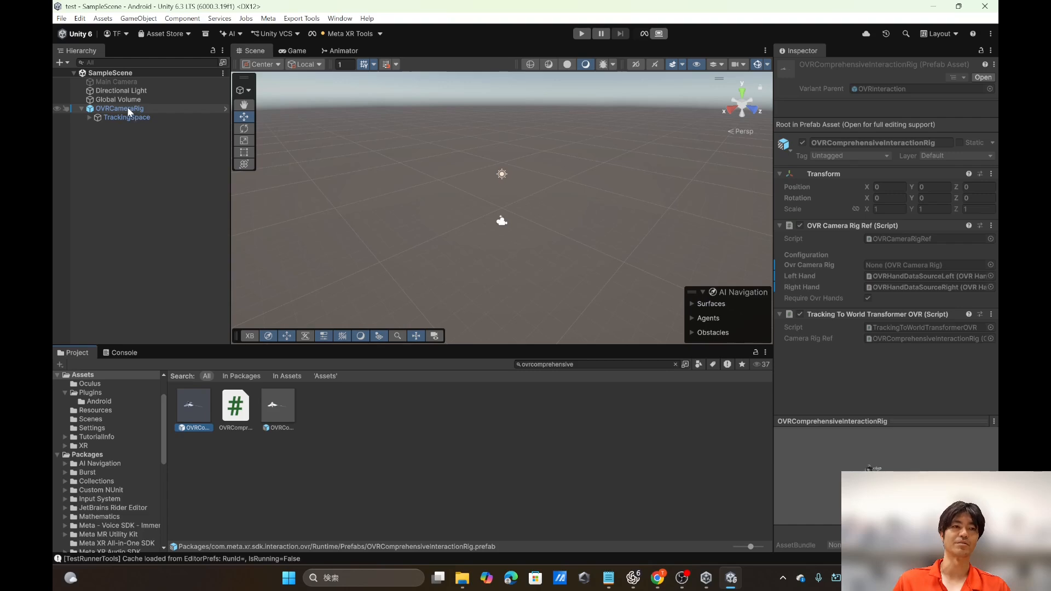
left_click(281, 411)
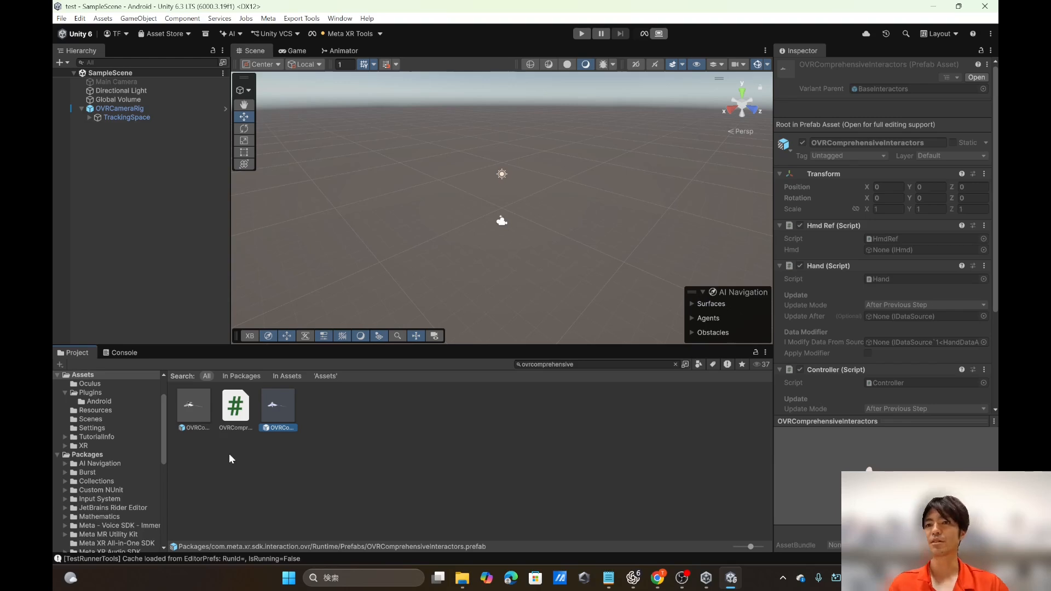
left_click(192, 412)
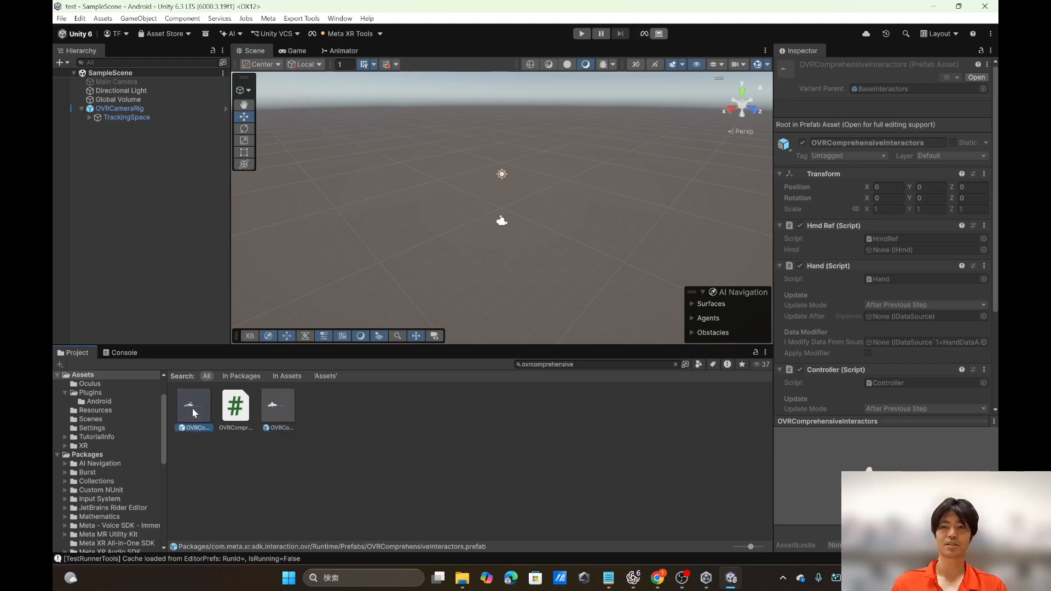
left_click_drag(193, 407, 132, 109)
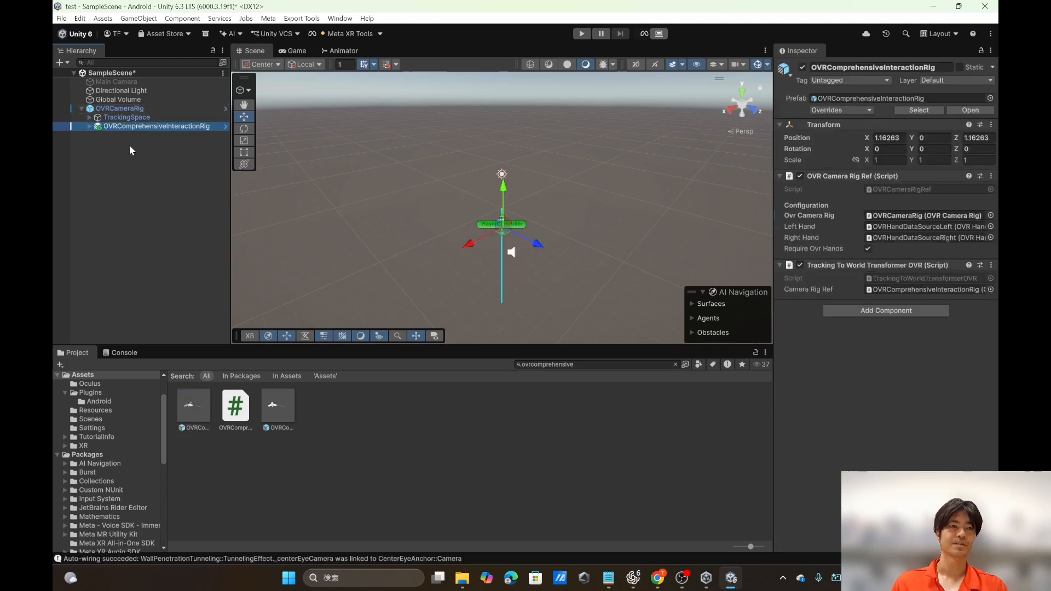
Step: Examine the children of OVRComprehensiveInteractionRig, including the ControllerRayInteractor among the left controller interactors, and collapse the inspected branches again
left_click(89, 126)
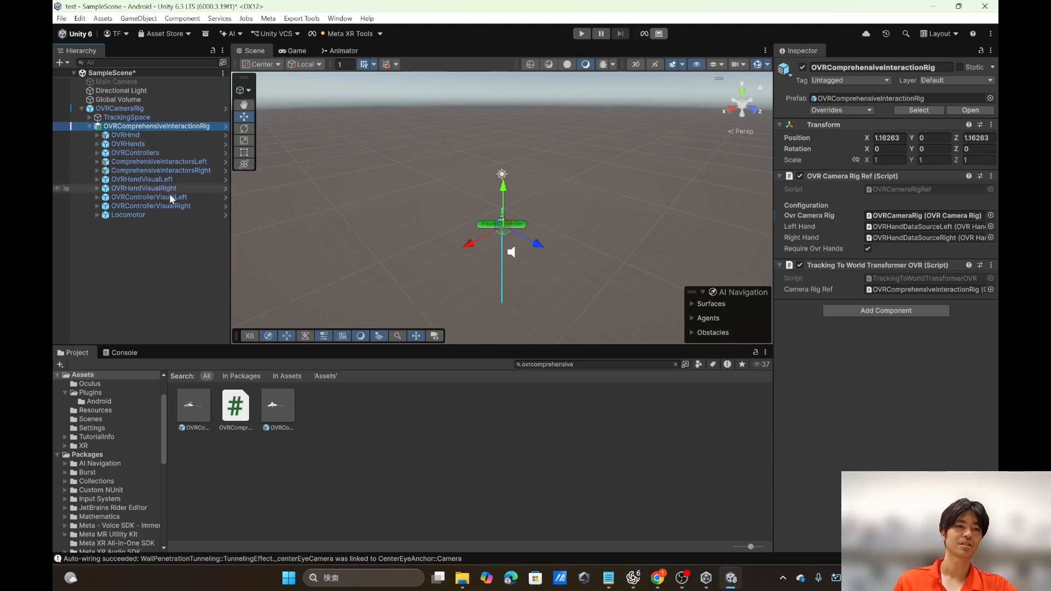
left_click(97, 162)
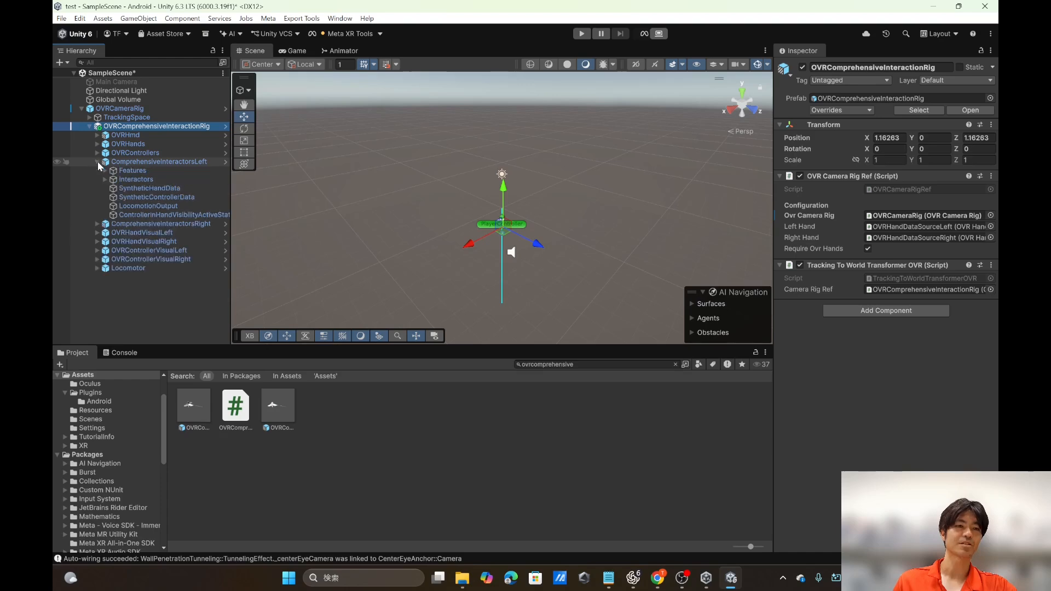
left_click(104, 179)
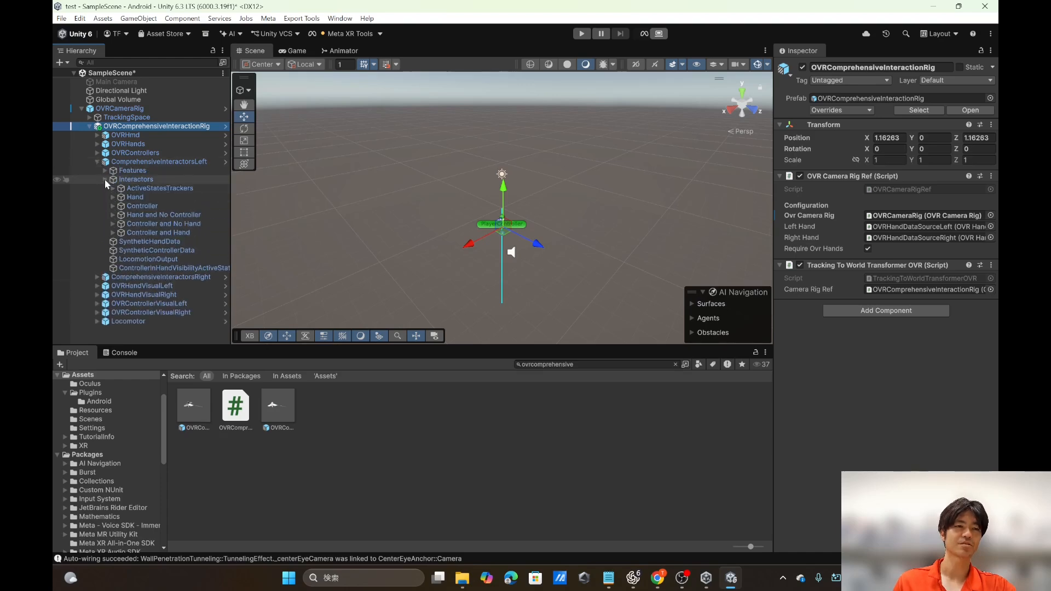
left_click(113, 205)
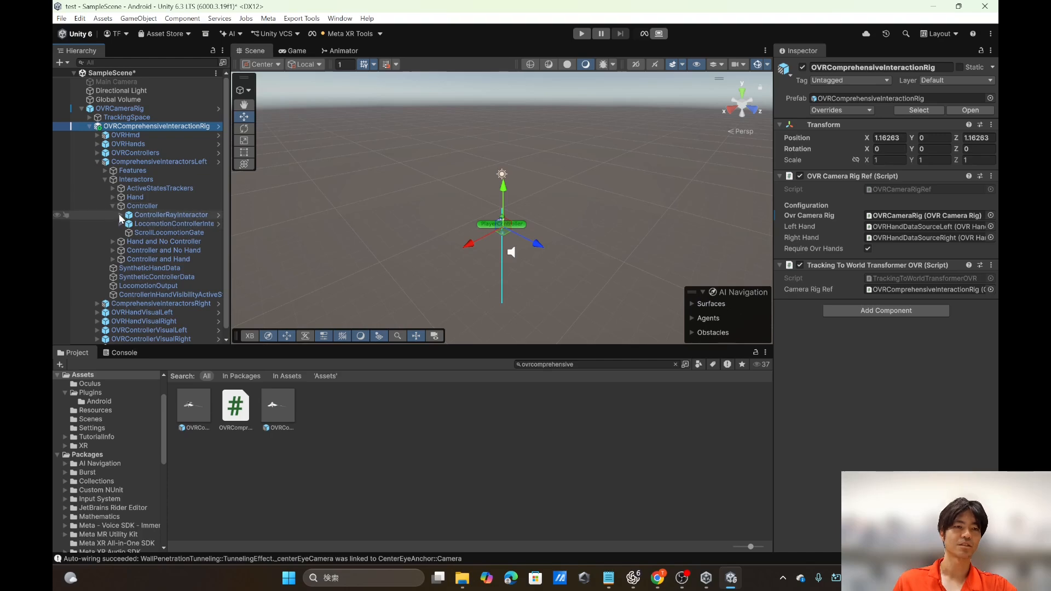
left_click(119, 215)
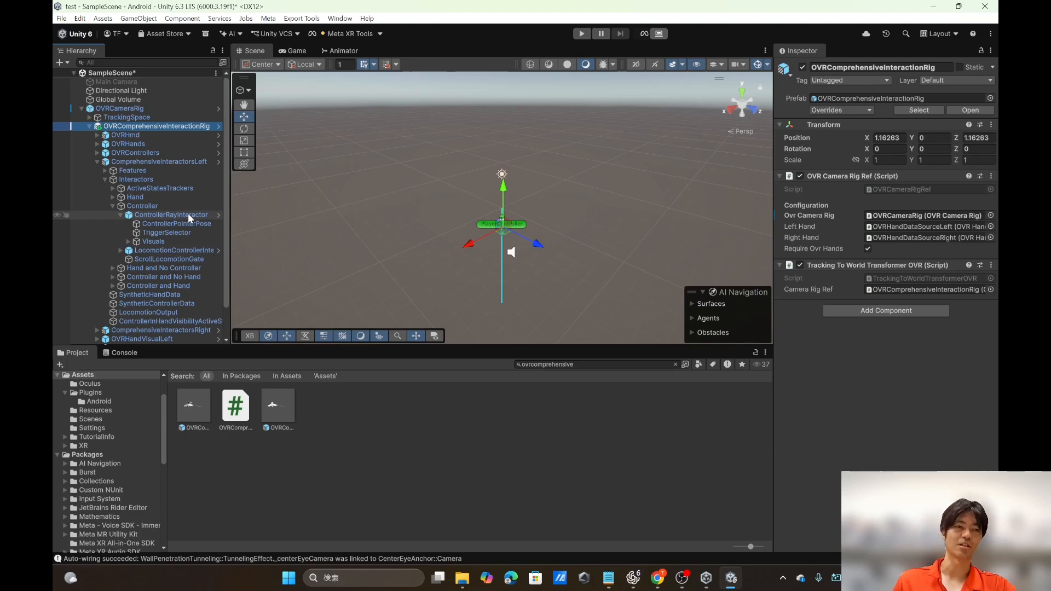
left_click(113, 206)
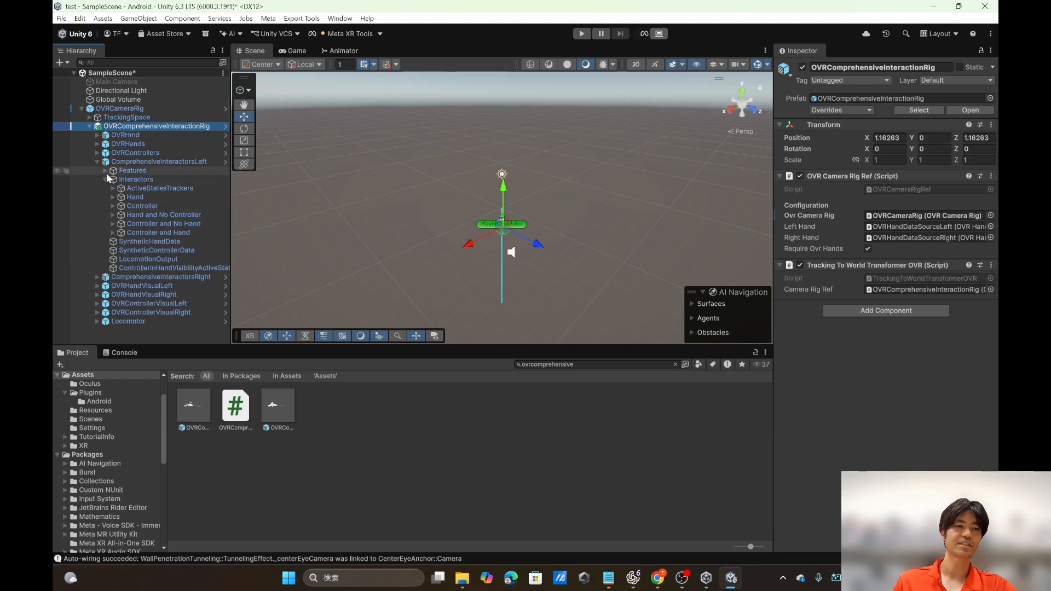
left_click(105, 179)
left_click(95, 162)
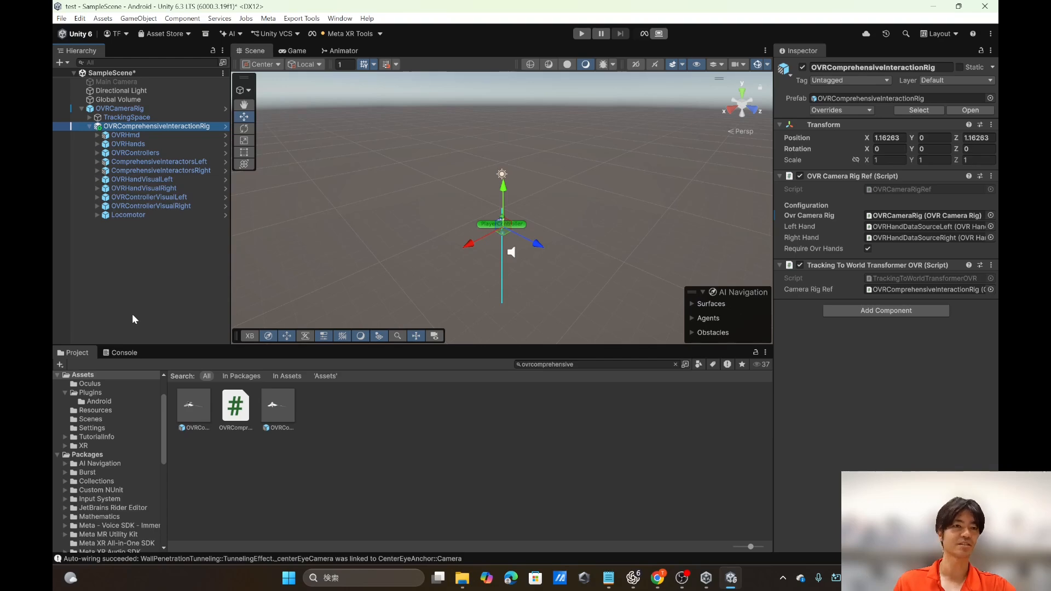
Step: Review the components of OVRCameraRig, including its OVR Manager feature, tracking and performance settings
left_click(133, 109)
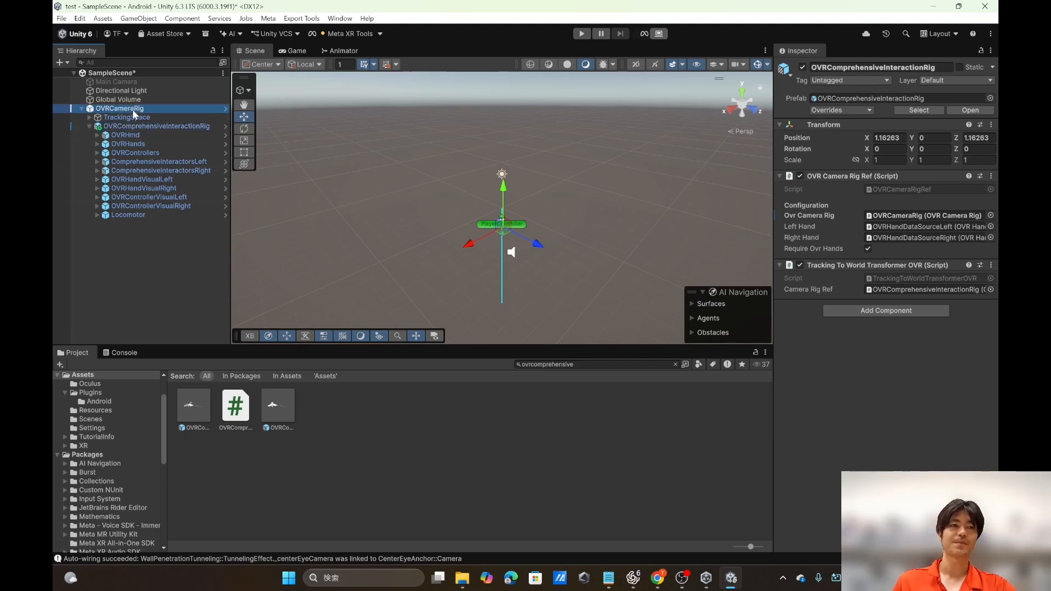
scroll(832, 286, "down", 2)
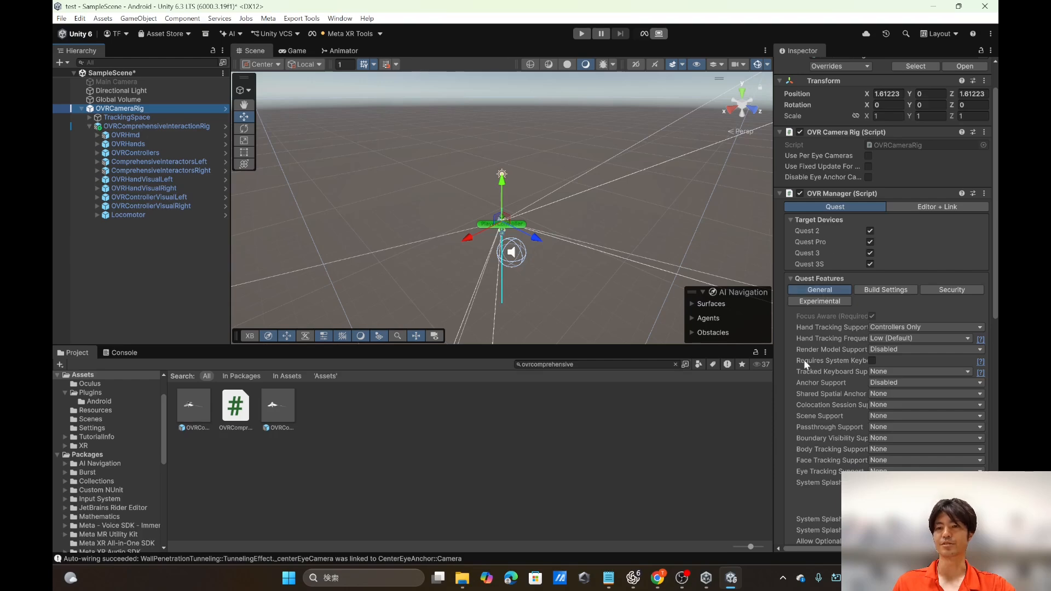
scroll(803, 360, "down", 6)
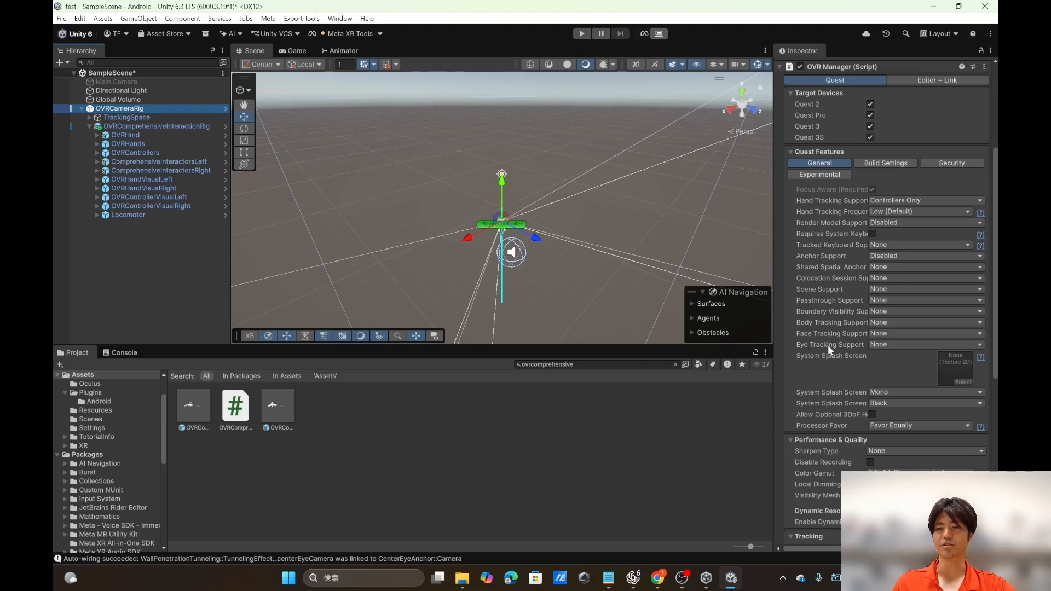
scroll(796, 406, "down", 10)
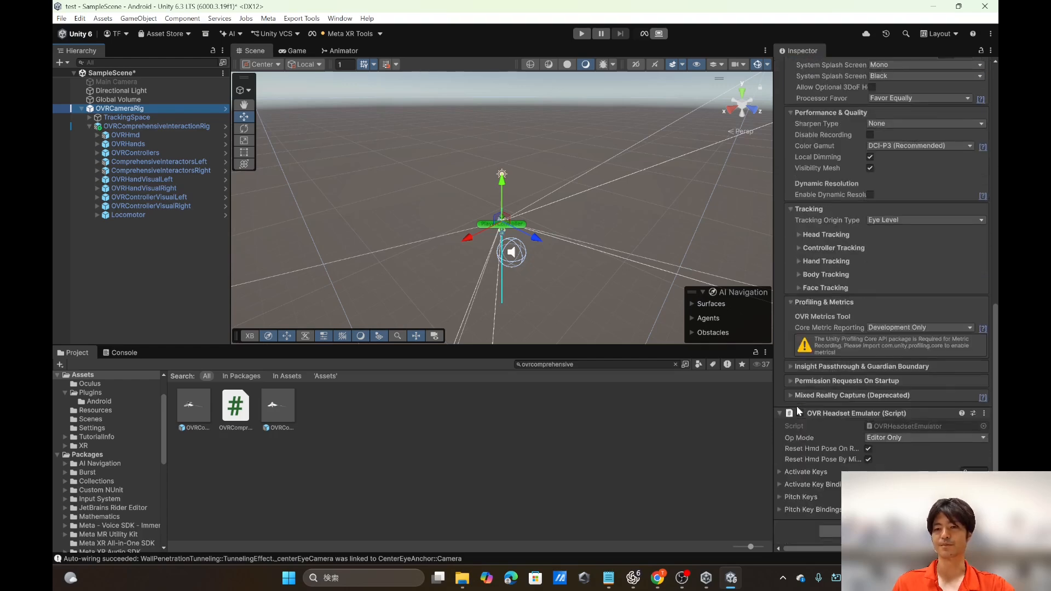
scroll(796, 406, "up", 14)
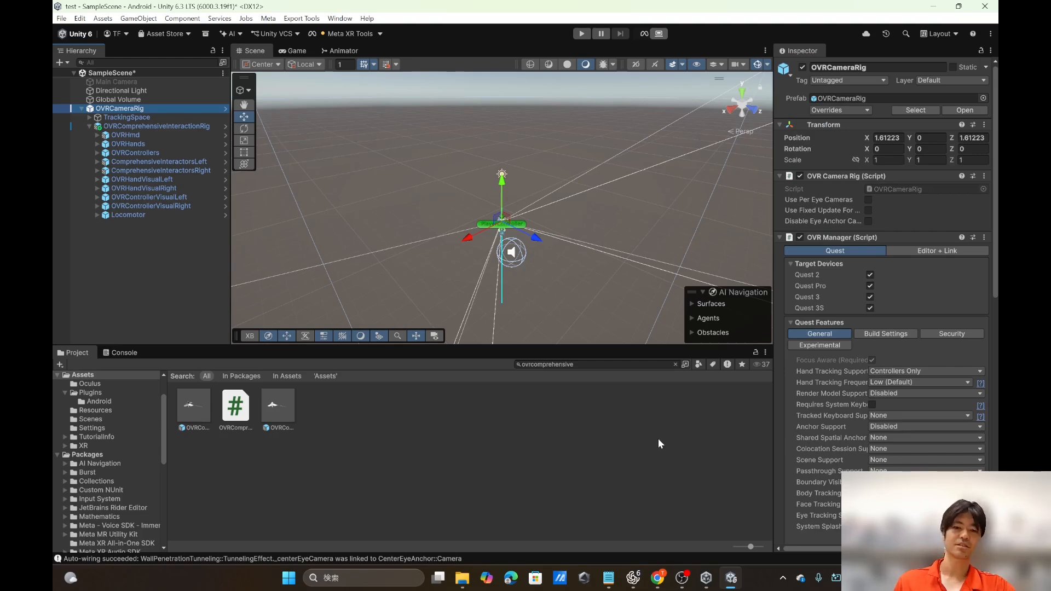